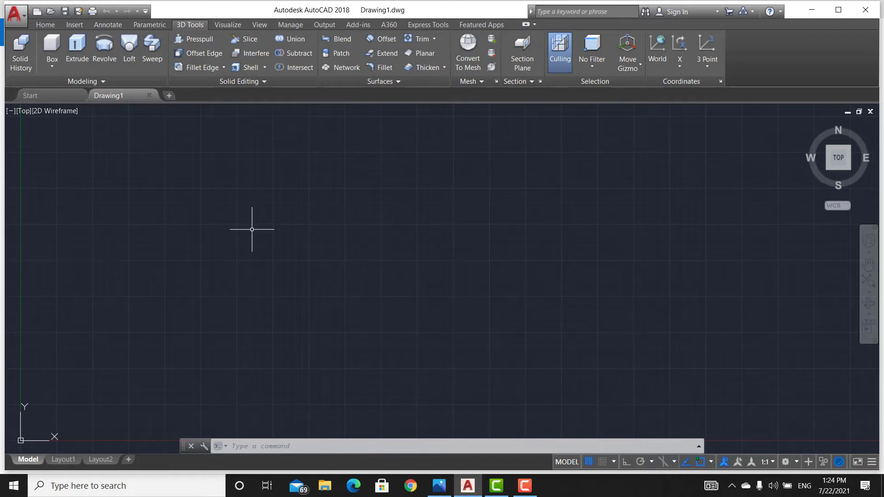
Configure the drawing units to decimal length with 0.0 precision and a millimeters insertion scale
text(un)
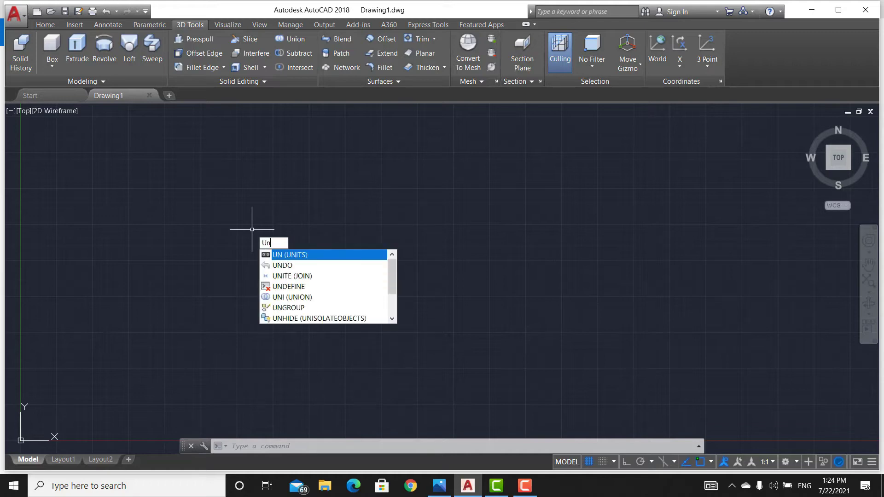
key(Return)
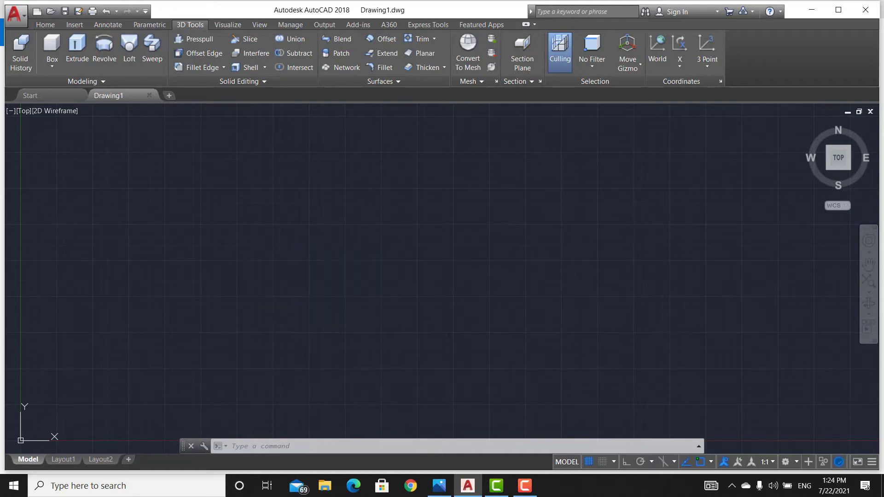
click(407, 164)
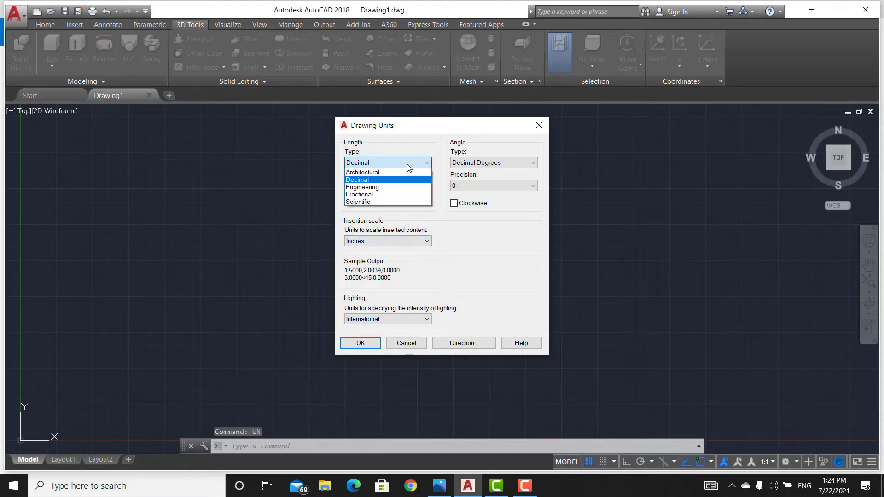
click(408, 166)
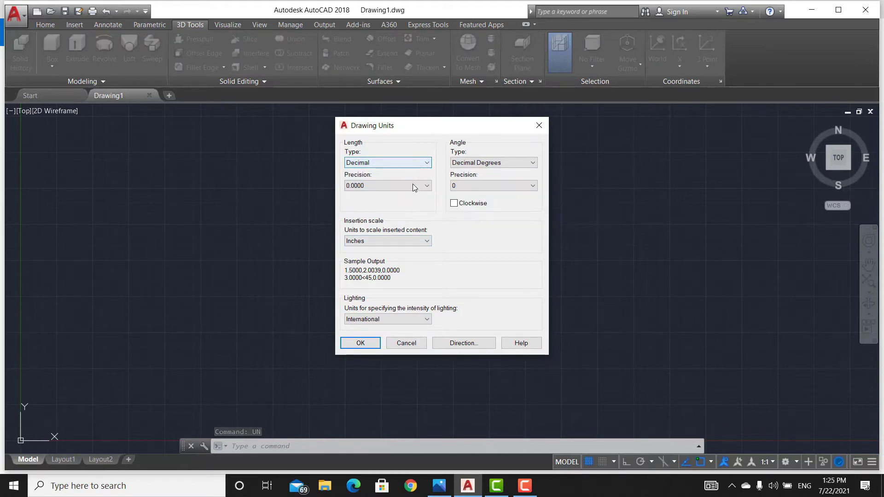
click(412, 186)
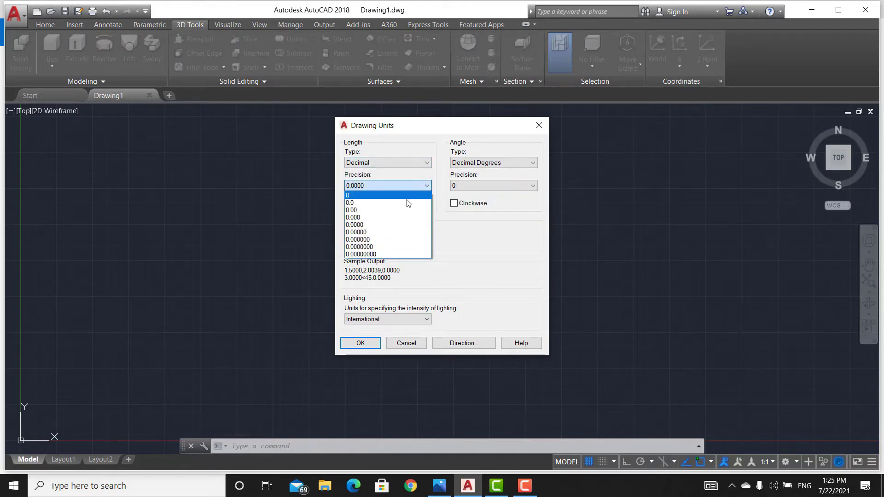
click(408, 203)
click(413, 240)
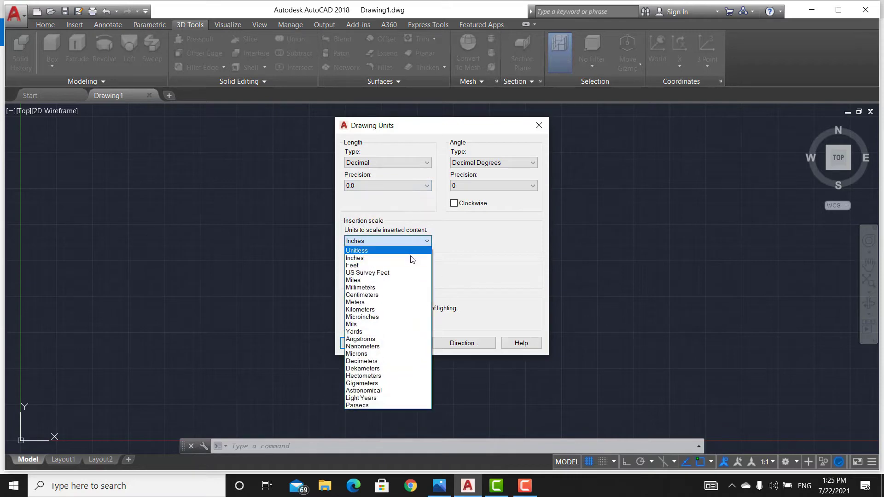
click(406, 279)
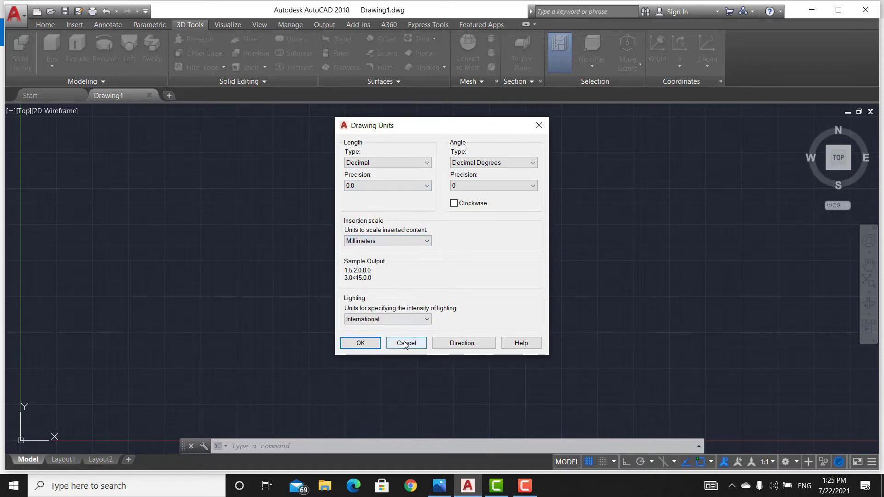
click(361, 343)
Open the Standard dimension style for modification and set its text height to 0.68
click(292, 253)
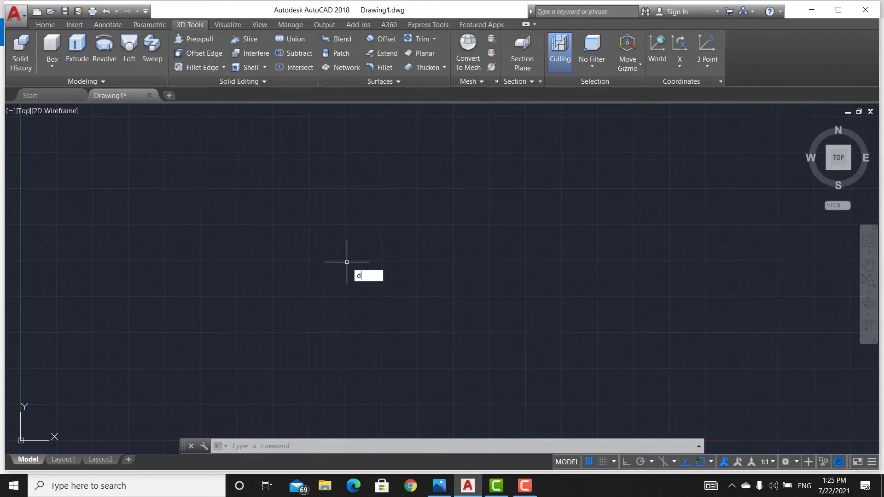
key(Escape)
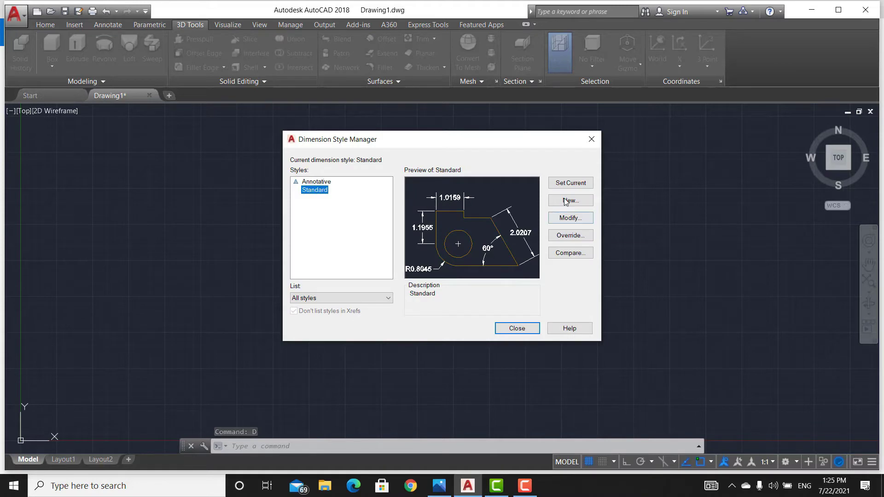
click(578, 218)
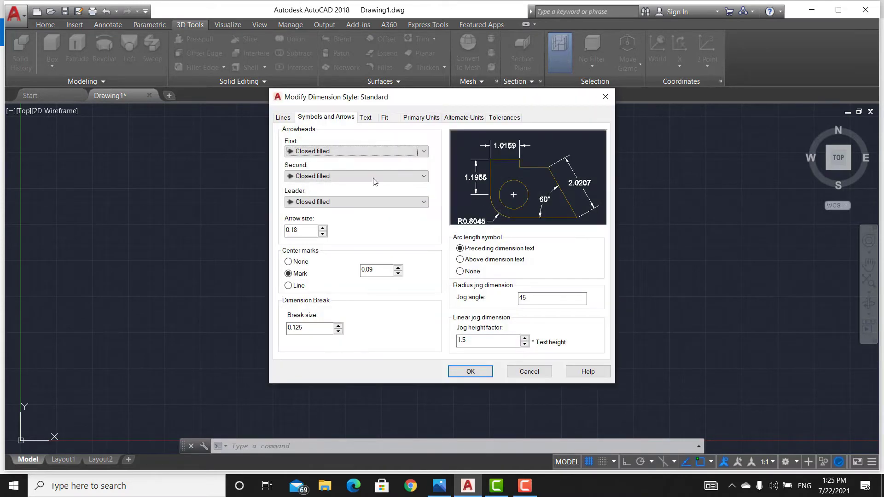
click(381, 154)
click(381, 153)
click(288, 119)
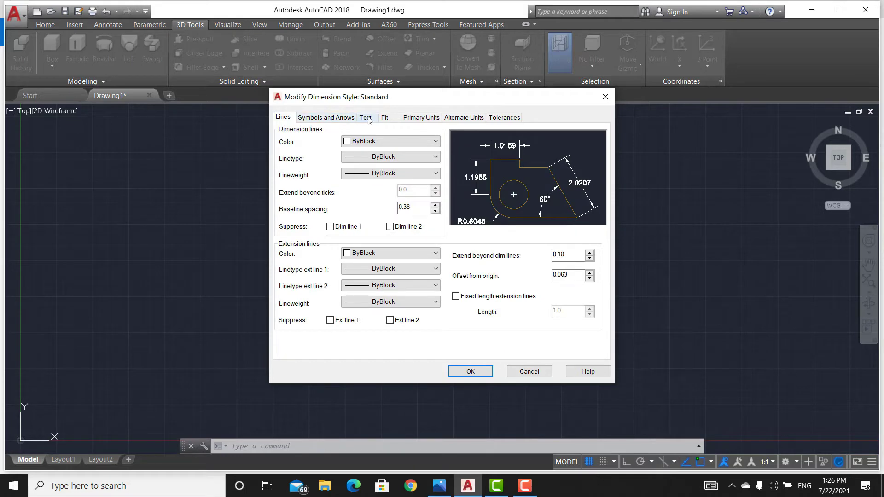
click(367, 118)
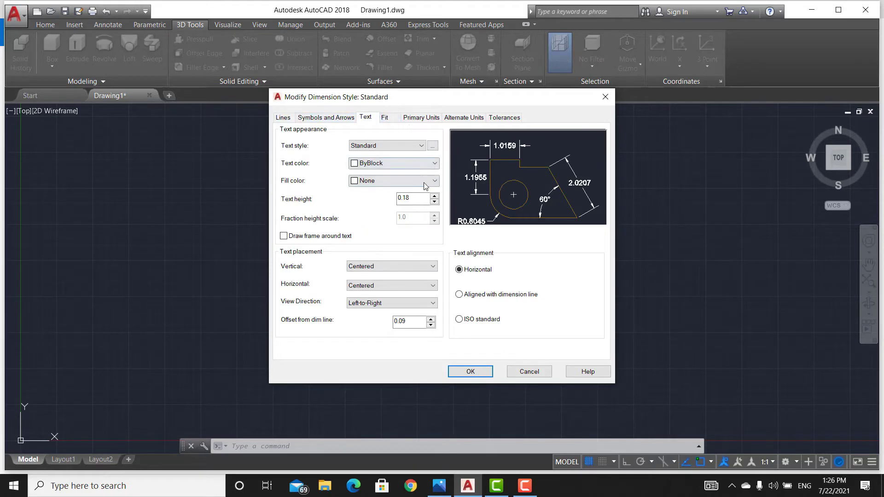
click(434, 195)
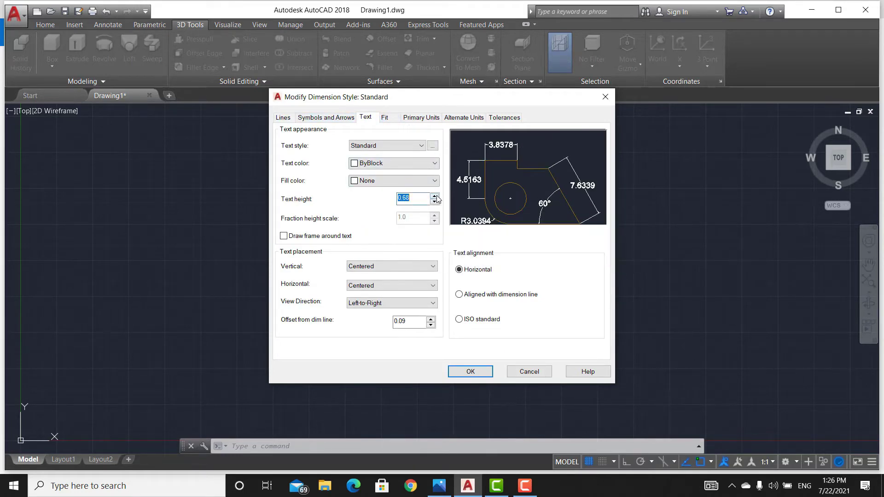
Set the Standard dimension style's primary linear units to decimal format with 0.0 precision
click(420, 119)
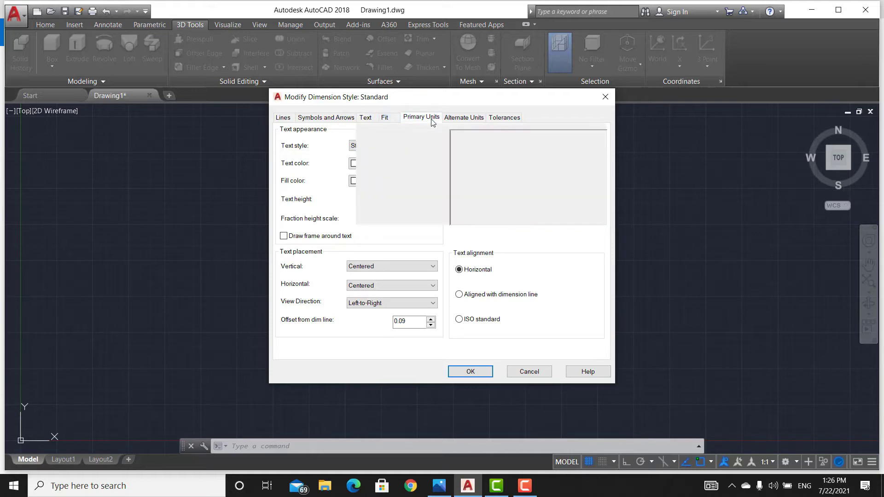
click(410, 141)
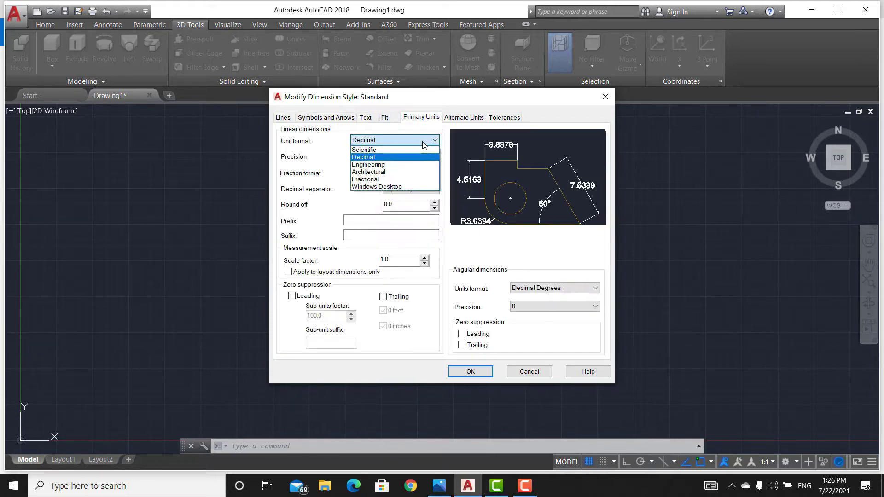
click(421, 159)
click(421, 160)
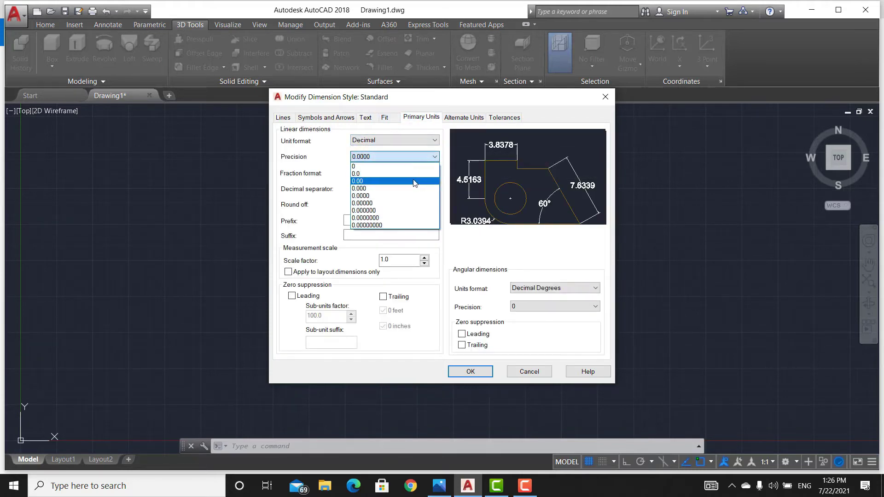
click(428, 176)
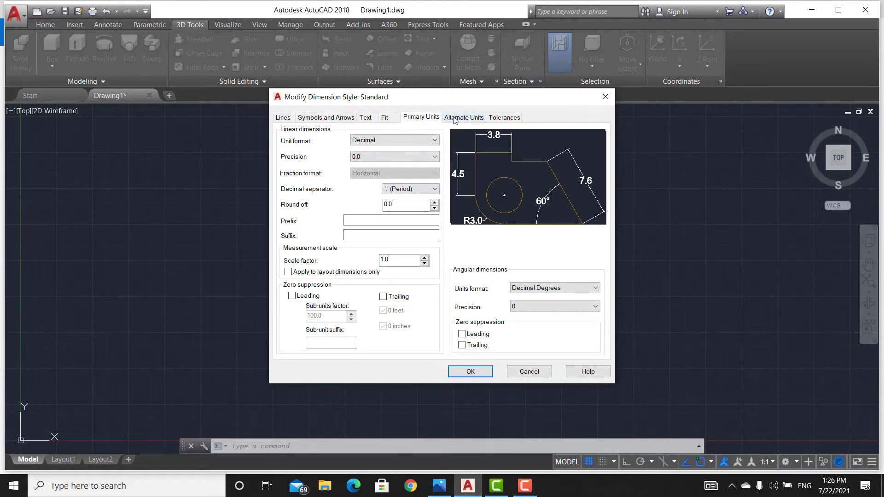
Apply the changes to the Standard dimension style, make it current and close the Dimension Style Manager
click(392, 118)
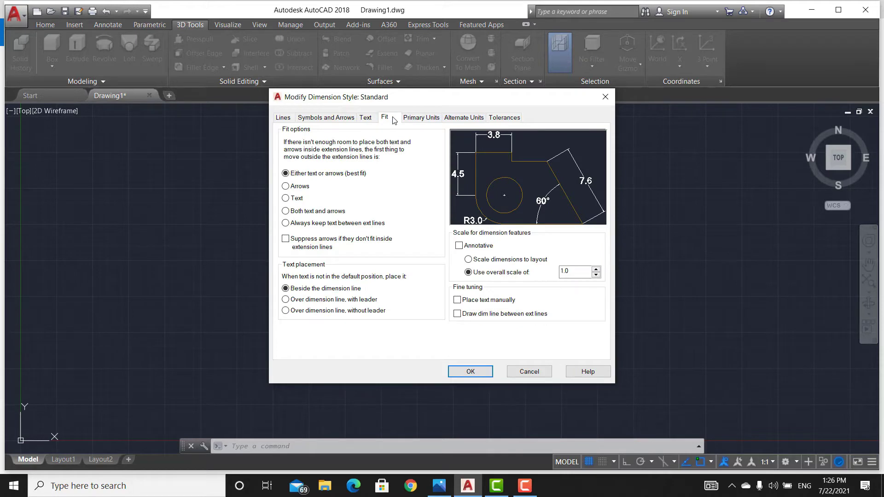
click(420, 118)
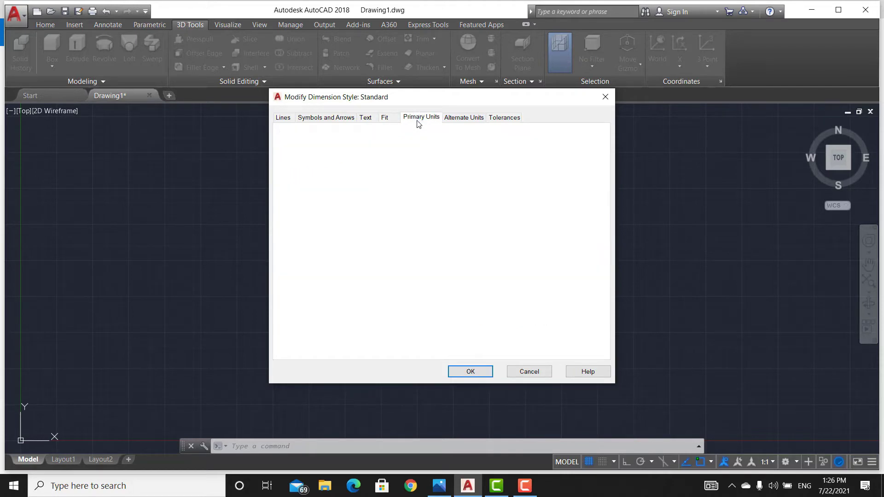
click(367, 118)
click(326, 118)
click(284, 119)
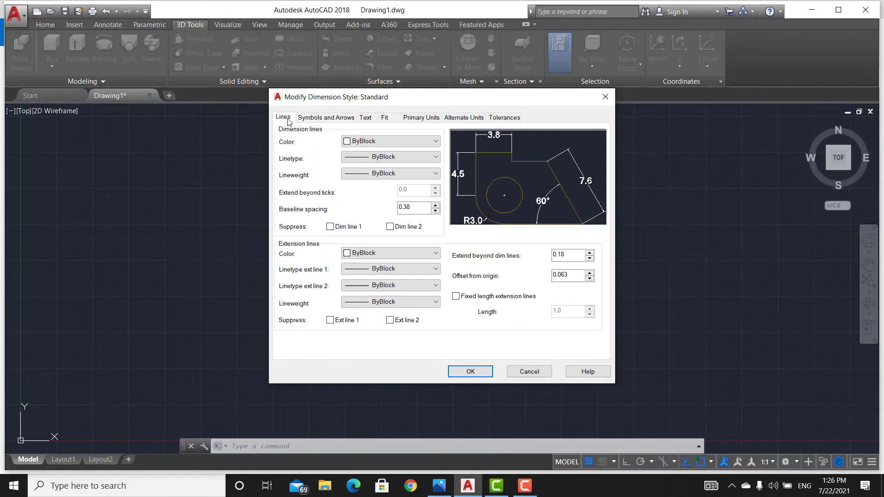
click(473, 373)
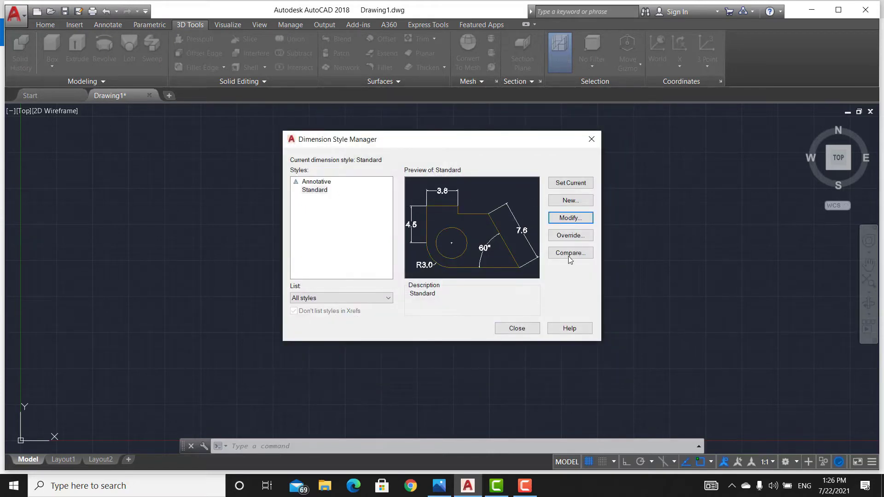
click(567, 187)
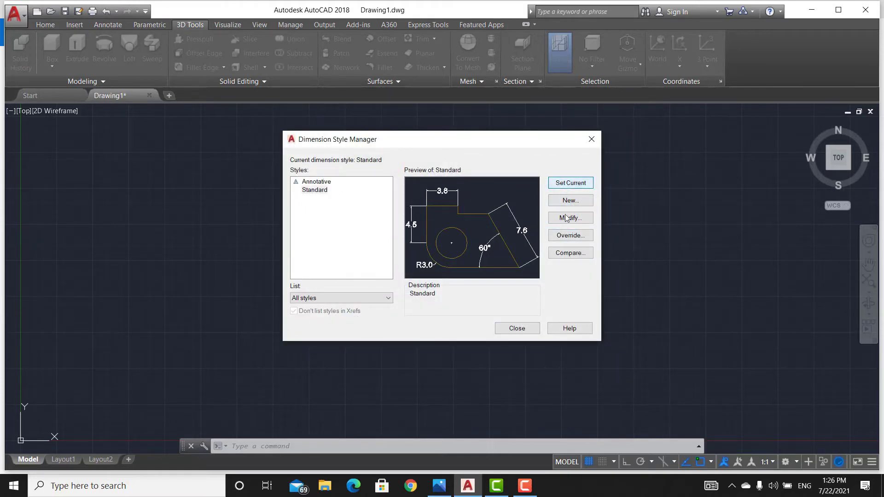
click(514, 328)
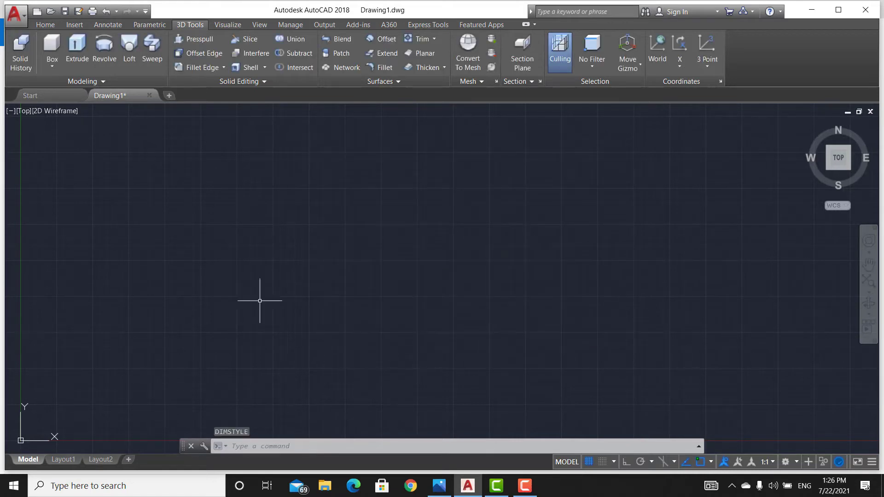
Switch to Photos and examine the dimensions of the bracket in the isometric reference drawing
click(46, 25)
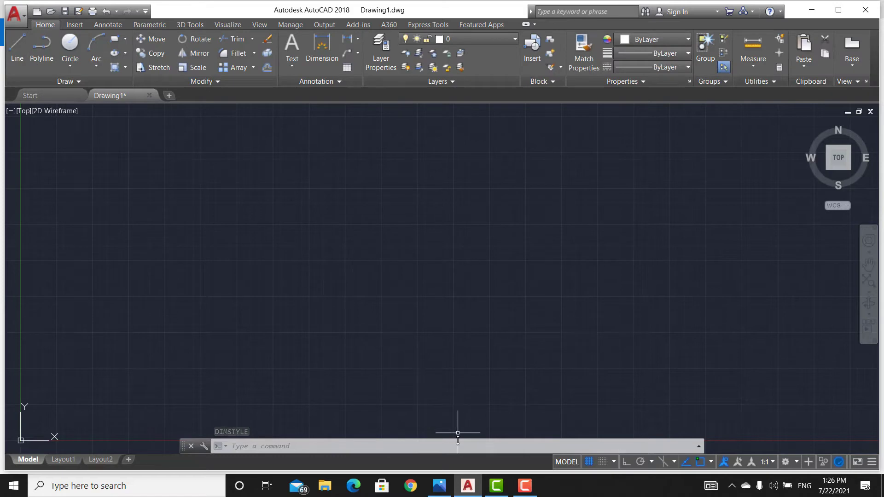
click(524, 487)
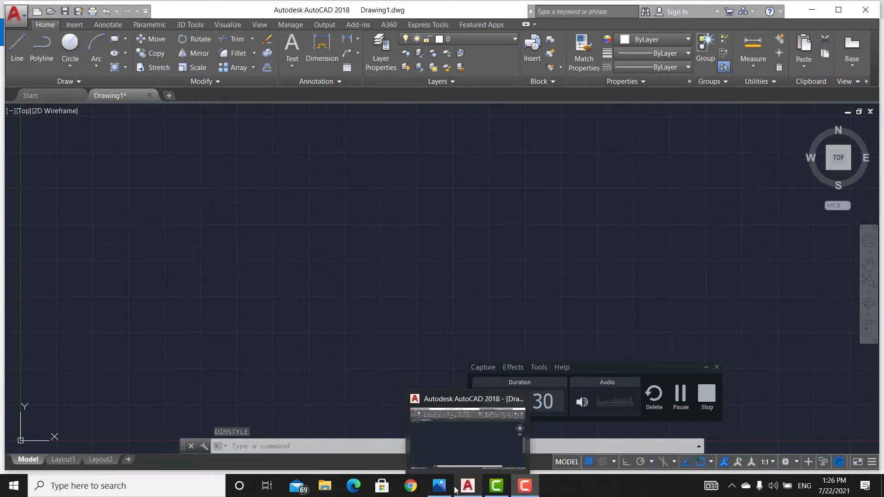
click(440, 485)
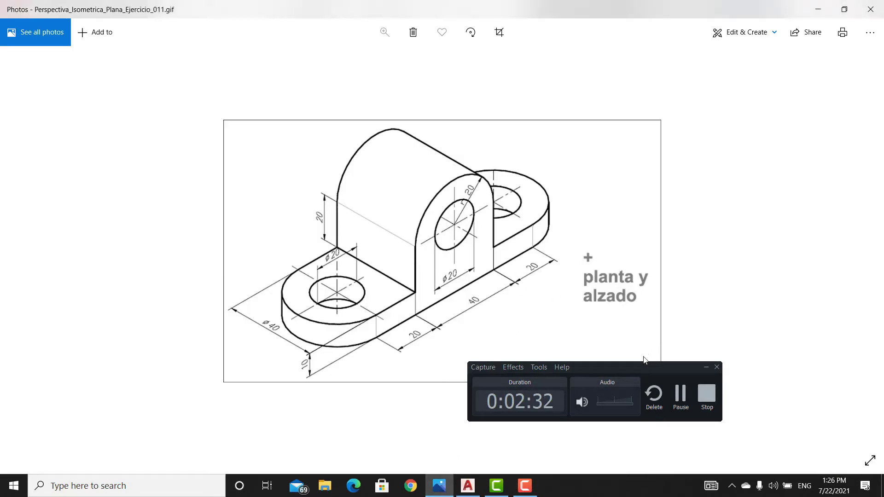
click(705, 368)
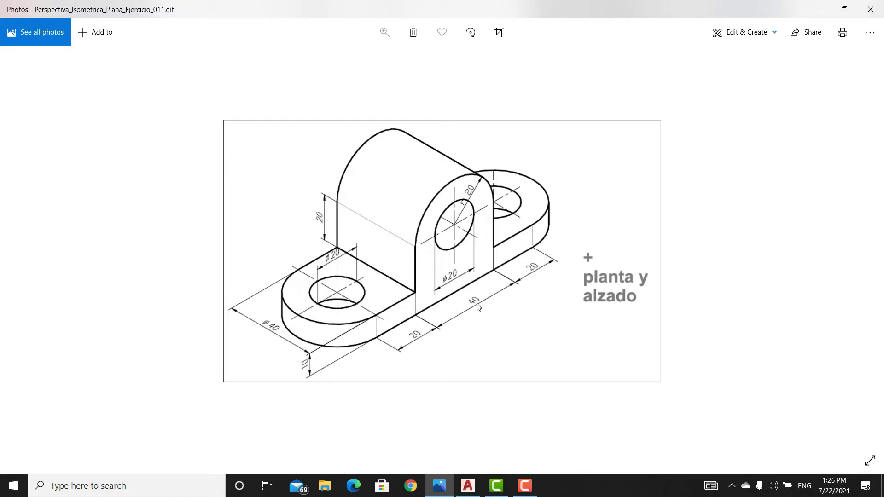
click(468, 486)
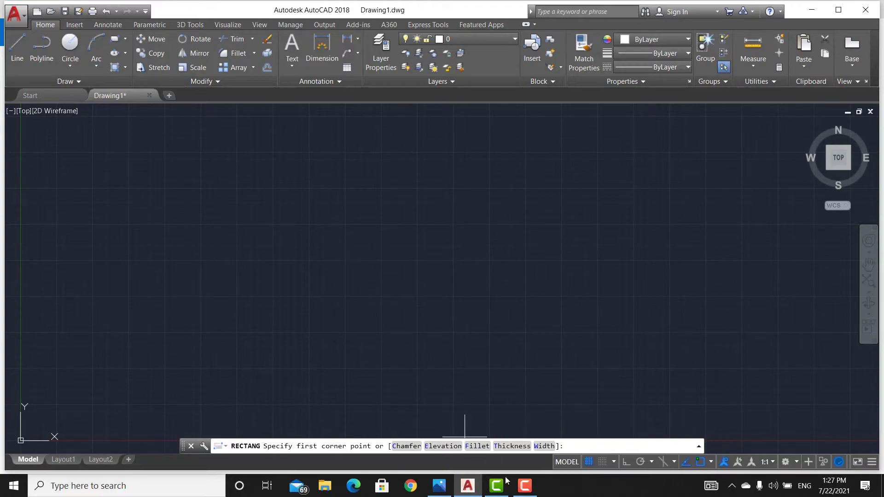
click(444, 490)
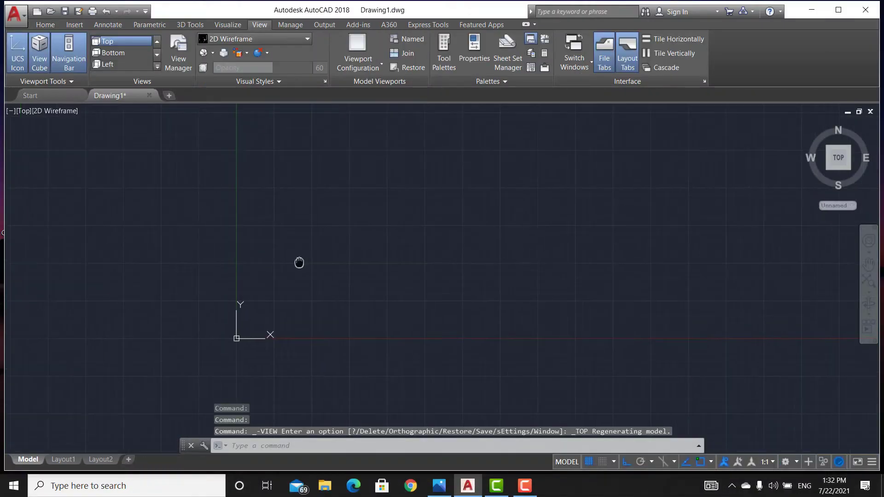
Draw a horizontal 80 mm line running in the positive X direction from a free start point above the X axis
middle_drag(298, 261, 160, 269)
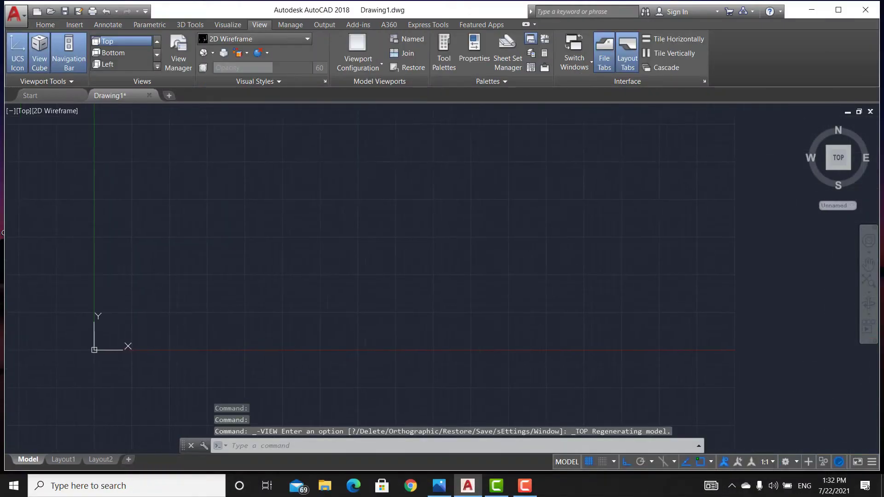
middle_drag(362, 260, 299, 302)
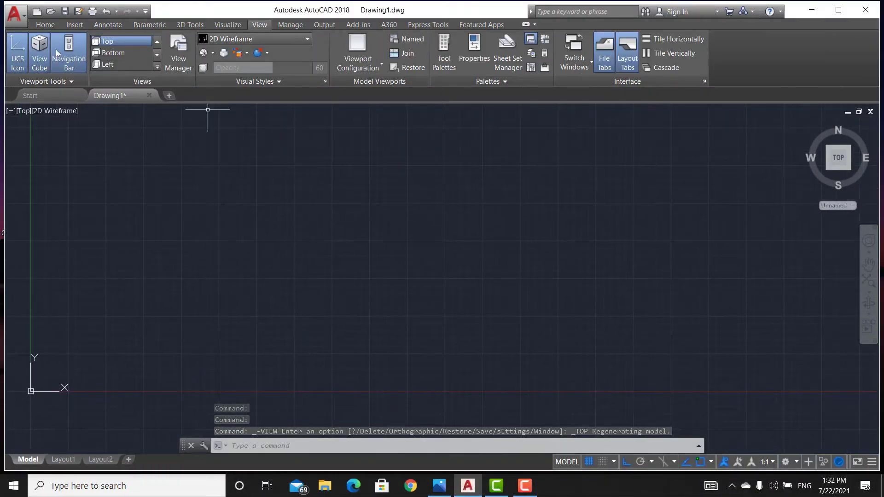
click(45, 25)
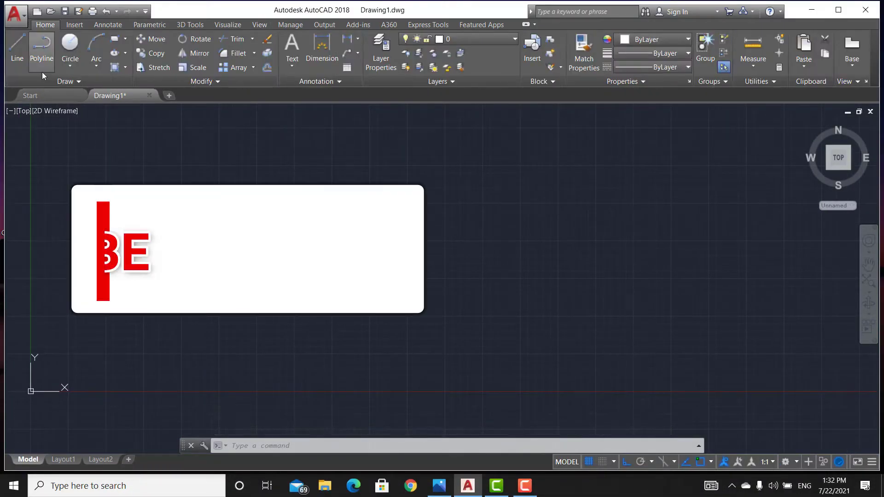
click(18, 59)
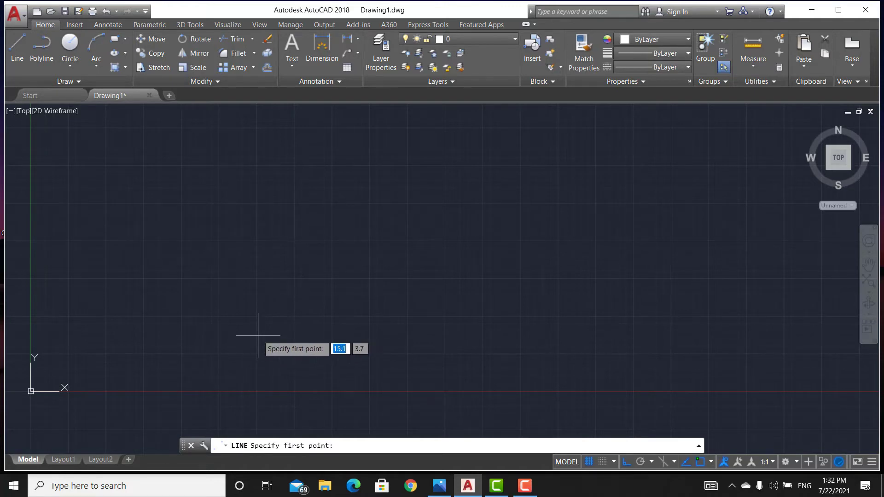
click(259, 317)
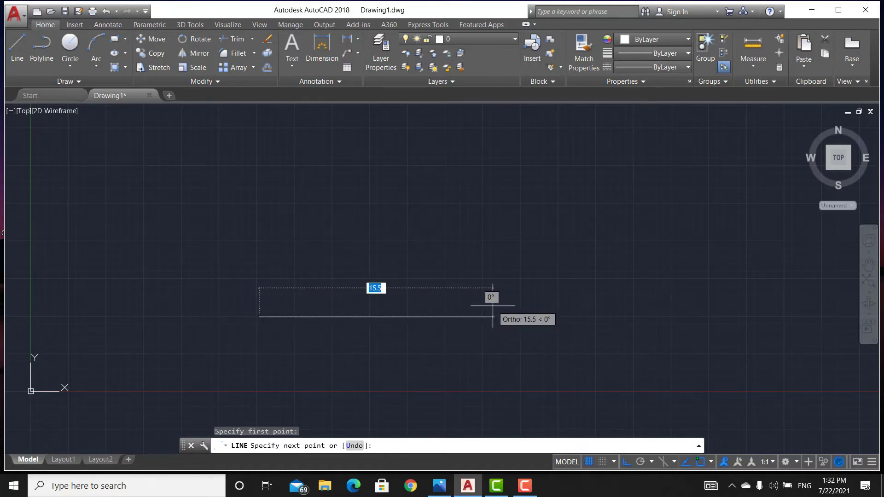
text(80)
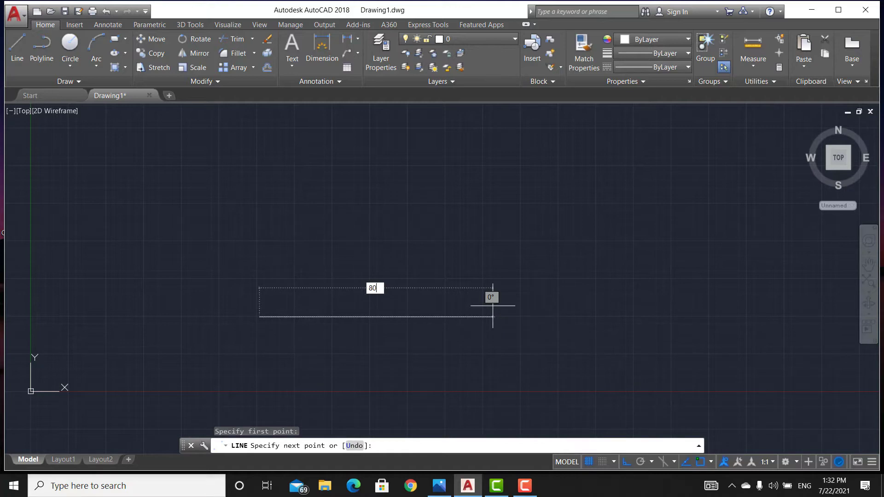
key(Return)
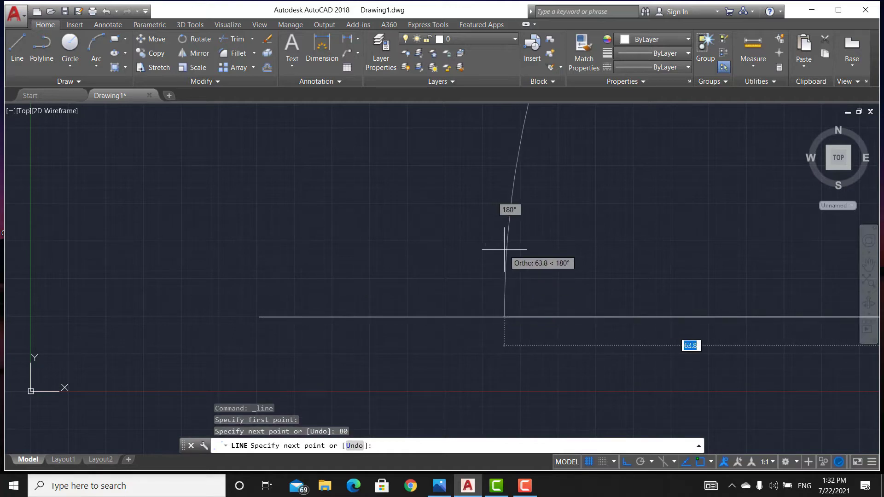
scroll(505, 250, down, 2)
mouse_move(590, 272)
middle_down()
mouse_move(293, 300)
mouse_move(295, 279)
middle_up()
scroll(297, 276, down, 1)
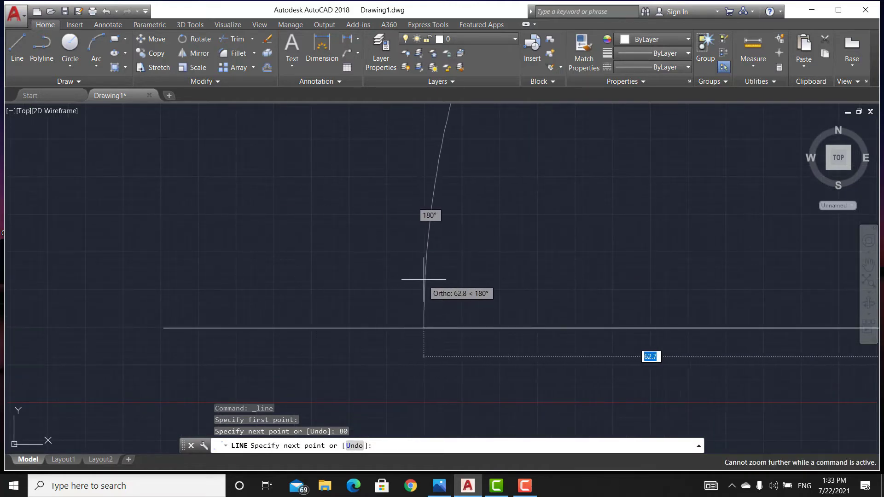
middle_drag(479, 280, 330, 312)
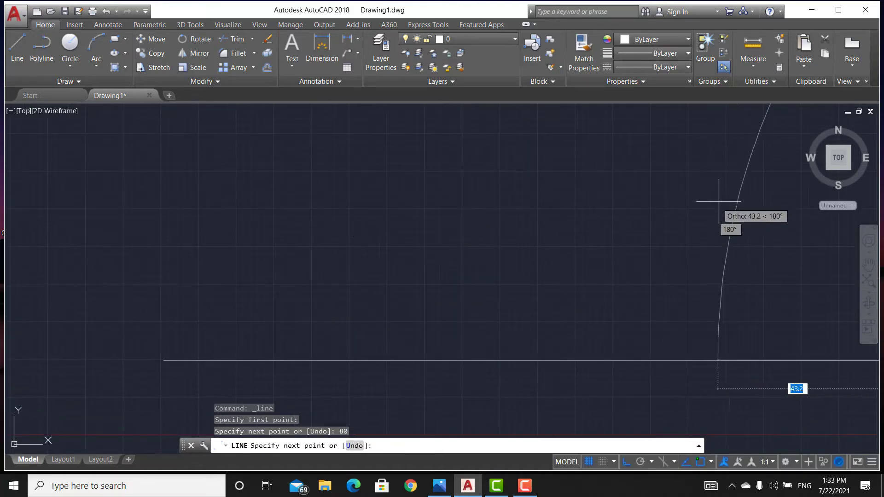
scroll(720, 200, down, 1)
middle_drag(541, 318, 510, 322)
mouse_move(536, 253)
middle_down()
mouse_move(595, 261)
mouse_move(471, 262)
middle_up()
scroll(489, 252, down, 1)
scroll(809, 325, up, 2)
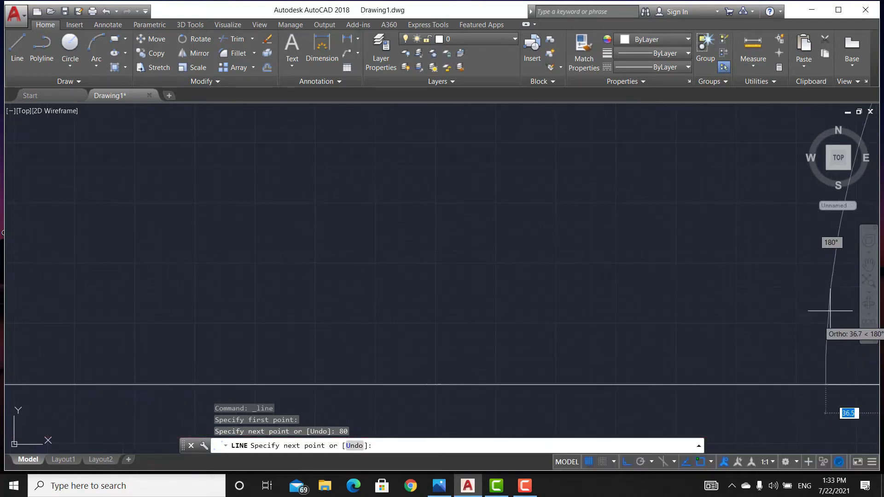
scroll(706, 292, up, 3)
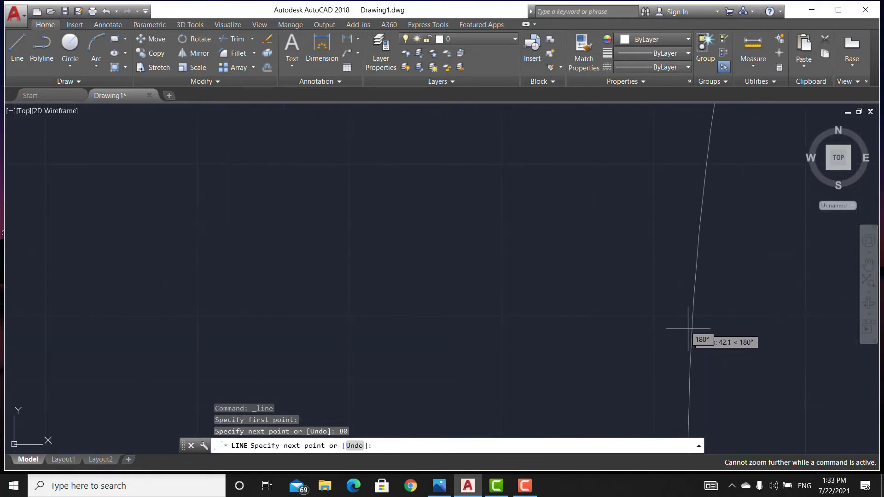
scroll(676, 322, up, 5)
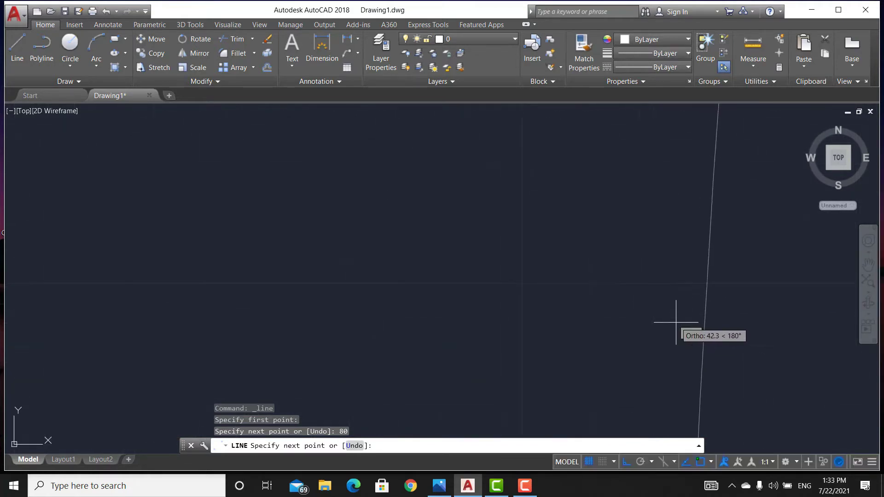
scroll(676, 322, down, 5)
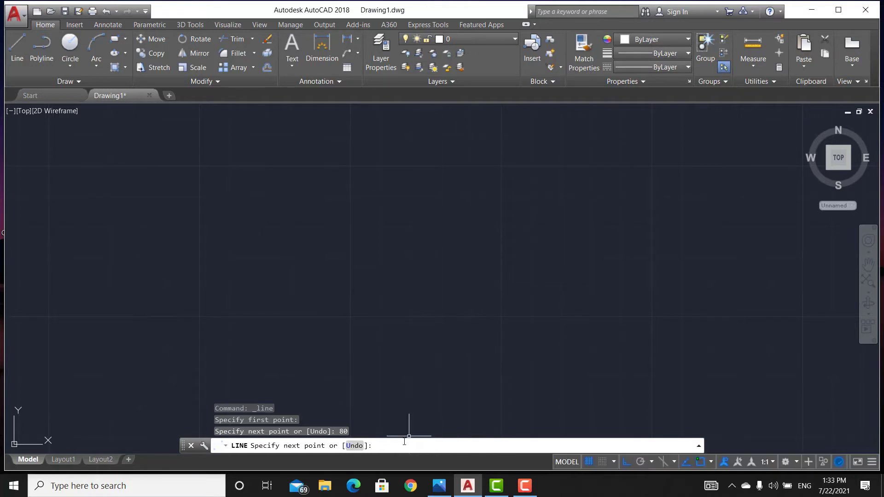
End the Line command, zoom to the drawing extents and erase the horizontal 80 mm line
key(Escape)
text(elect objects:)
key(Return)
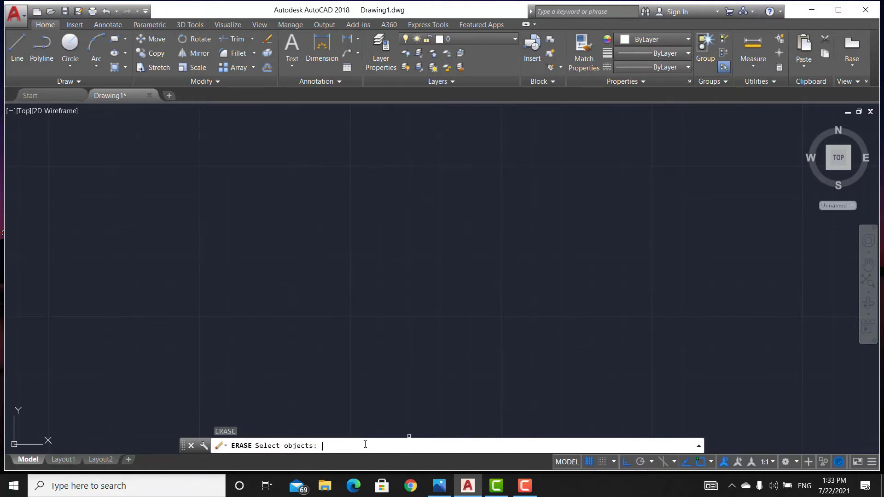
key(Escape)
text(z)
key(Return)
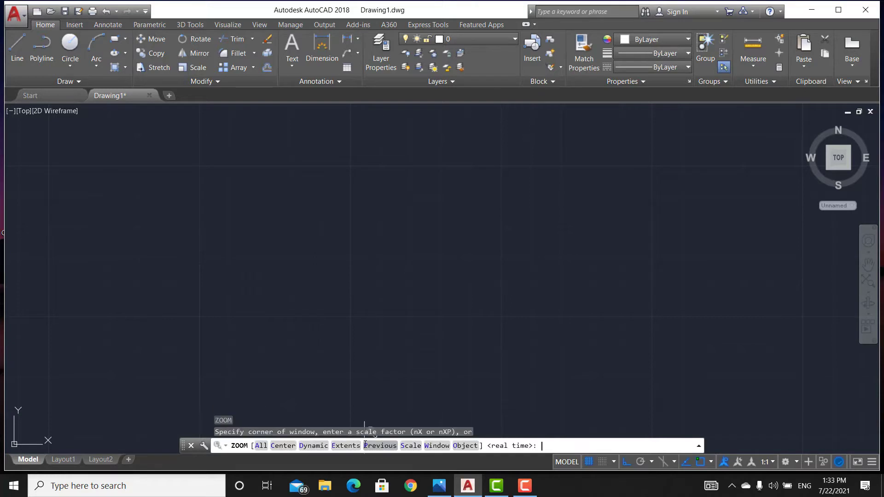
text(e)
key(Return)
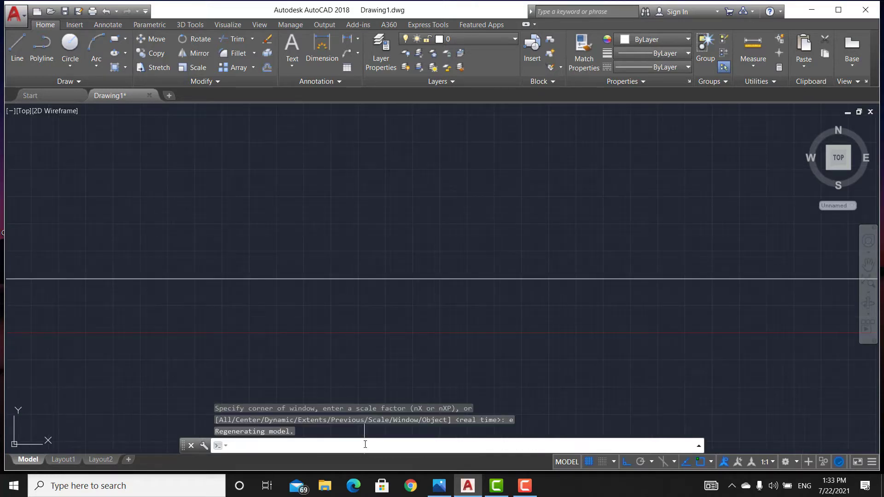
scroll(419, 304, down, 3)
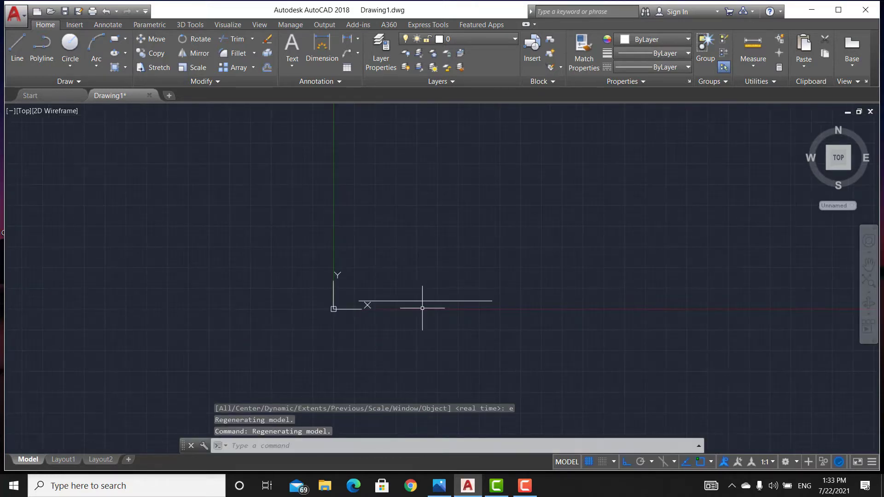
click(434, 299)
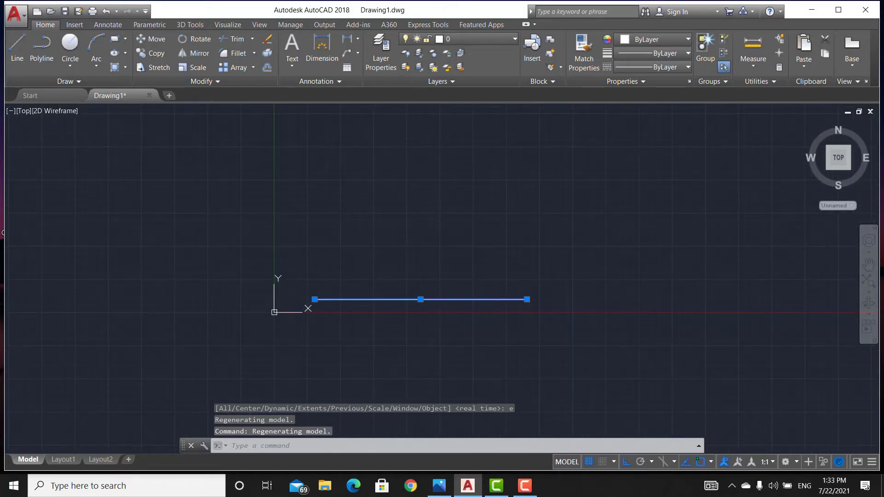
key(Delete)
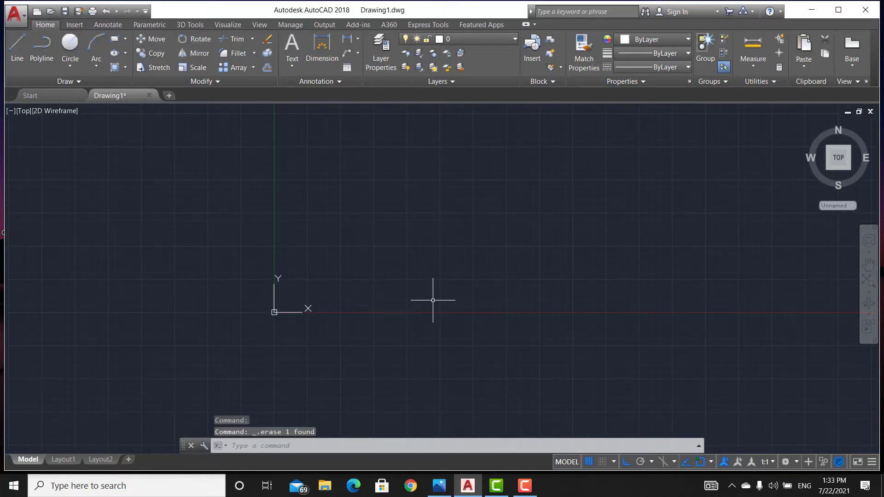
Draw a closed rectangle of four lines, 80 mm wide and 40 mm high, above and to the right of the origin
click(17, 46)
click(329, 279)
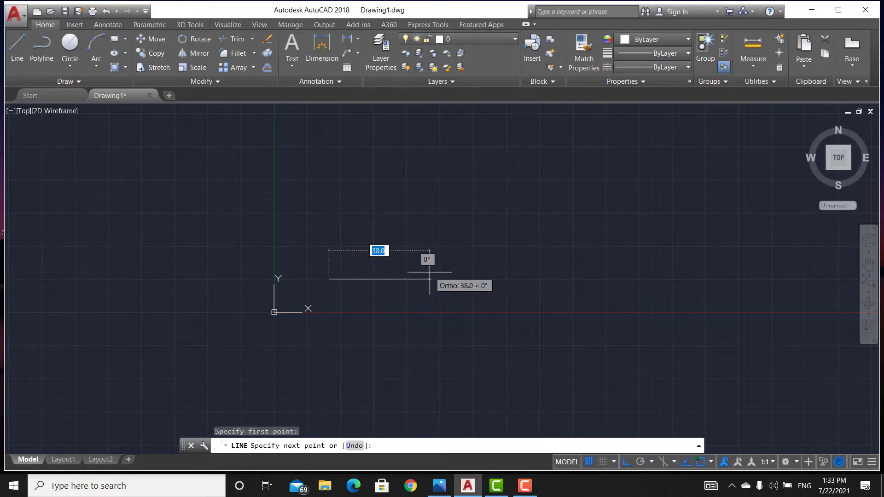
key(BackSpace)
text(80)
key(Return)
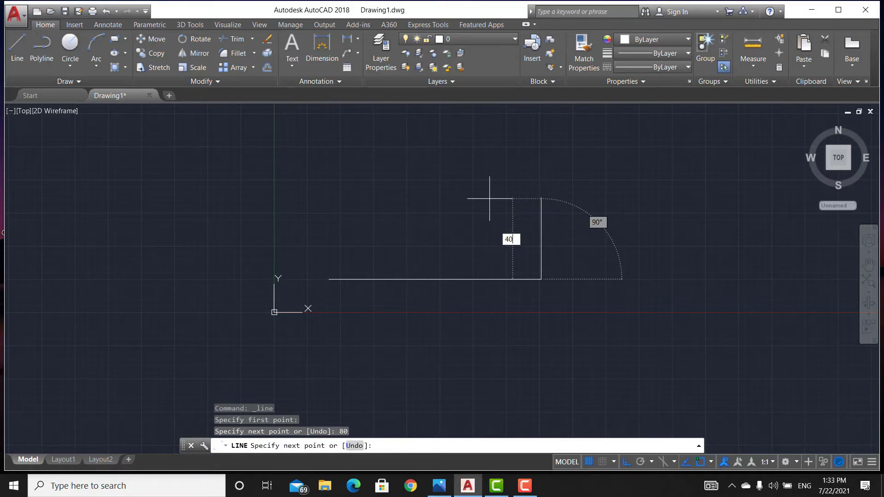
text(40)
key(Return)
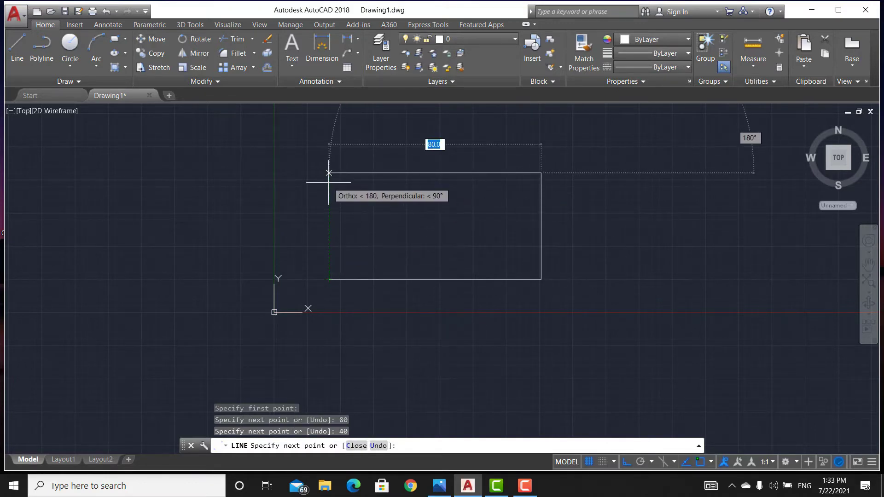
text(8)
key(Return)
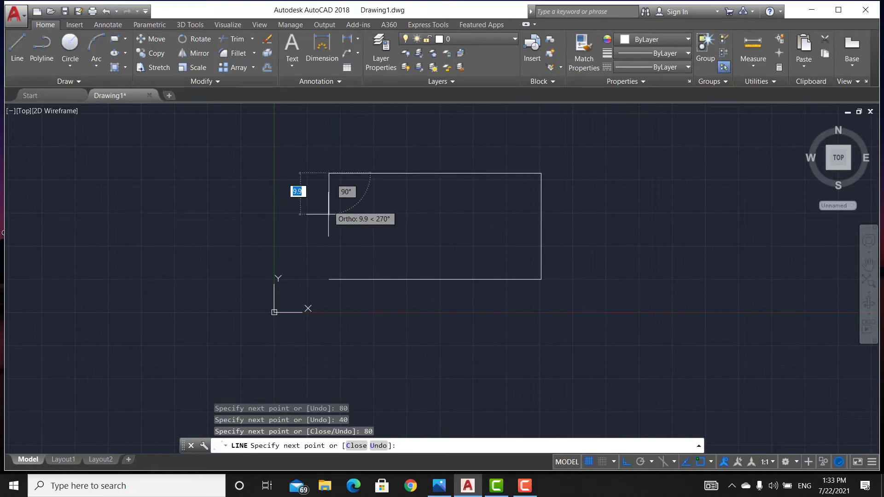
click(328, 279)
key(Escape)
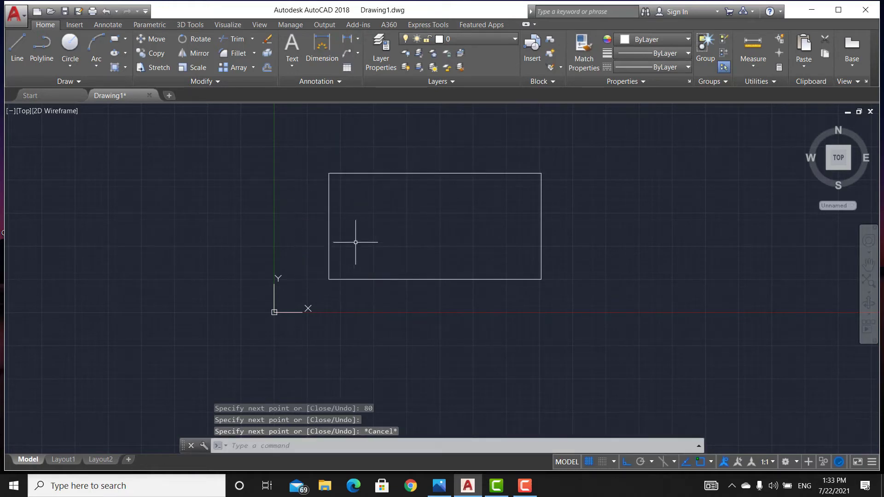
Draw a 20 mm radius circle centred on the midpoint of each short side of the rectangle, passing through its corners
text(c)
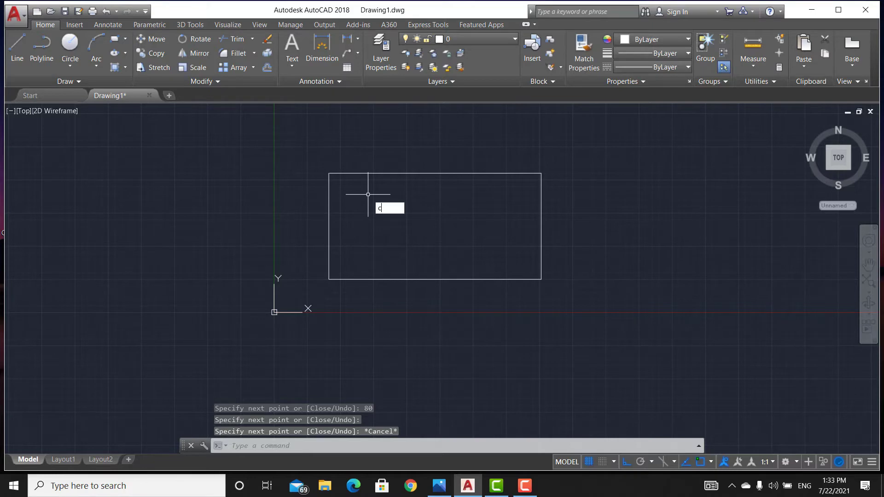
key(Return)
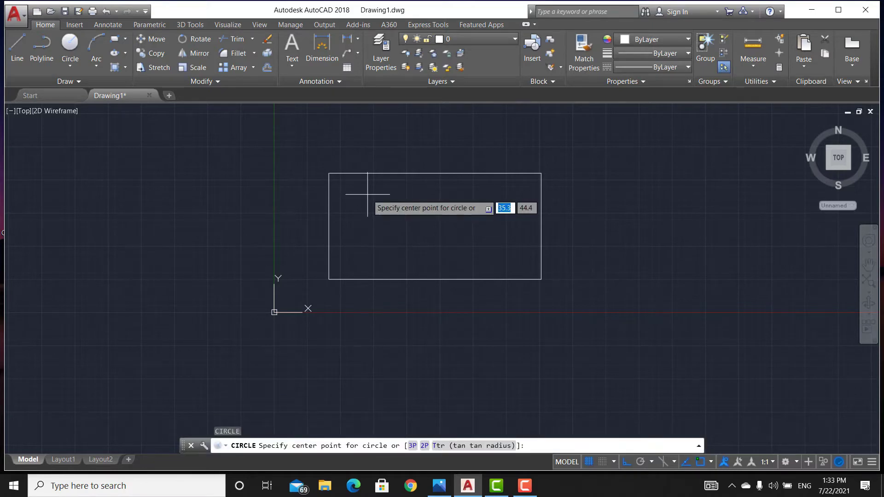
click(329, 226)
click(328, 173)
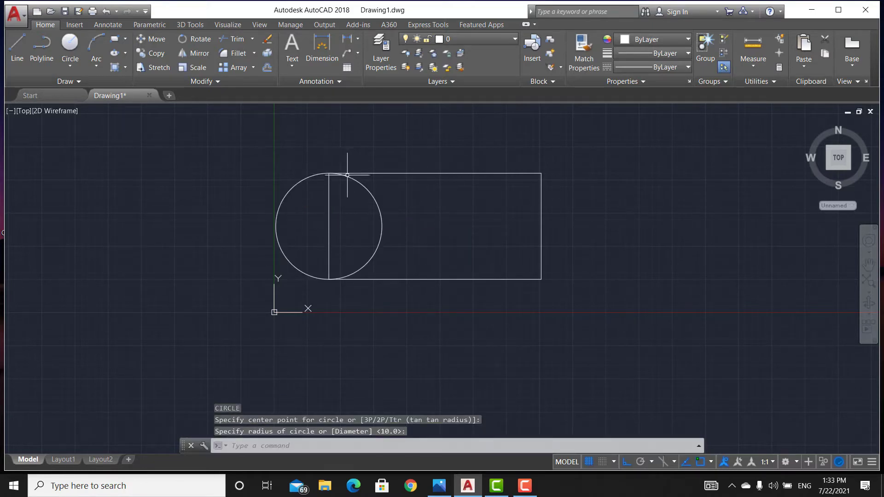
key(Return)
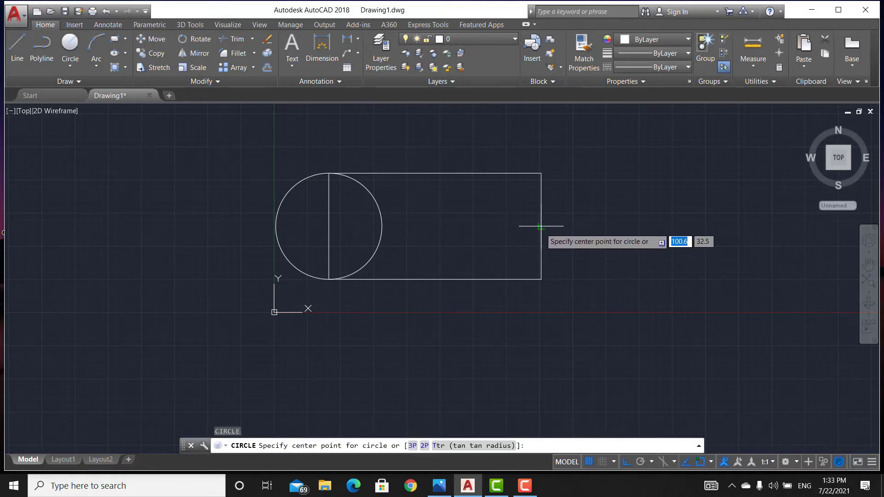
click(541, 226)
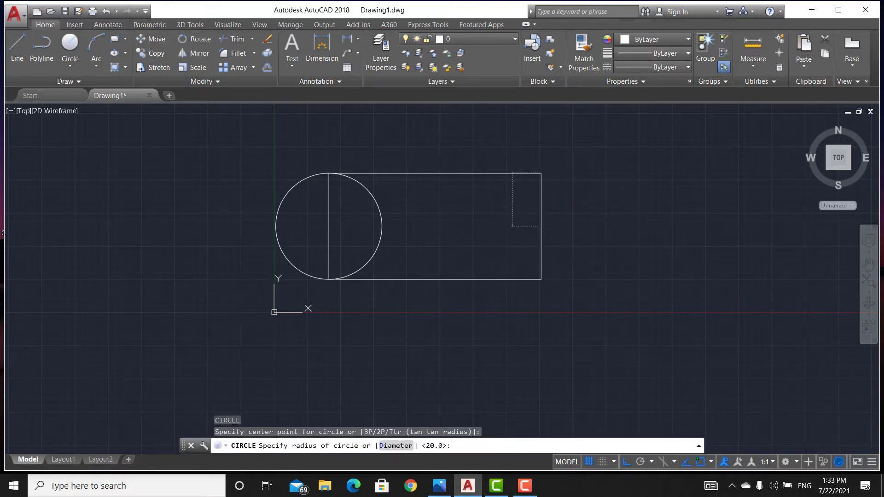
click(541, 173)
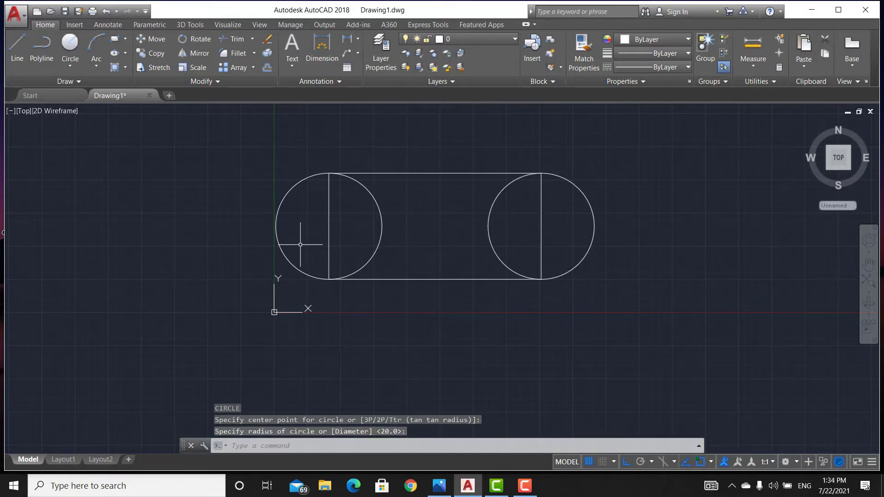
Add a concentric circle of 10 mm radius inside each of the two end circles
key(Escape)
key(Return)
click(329, 226)
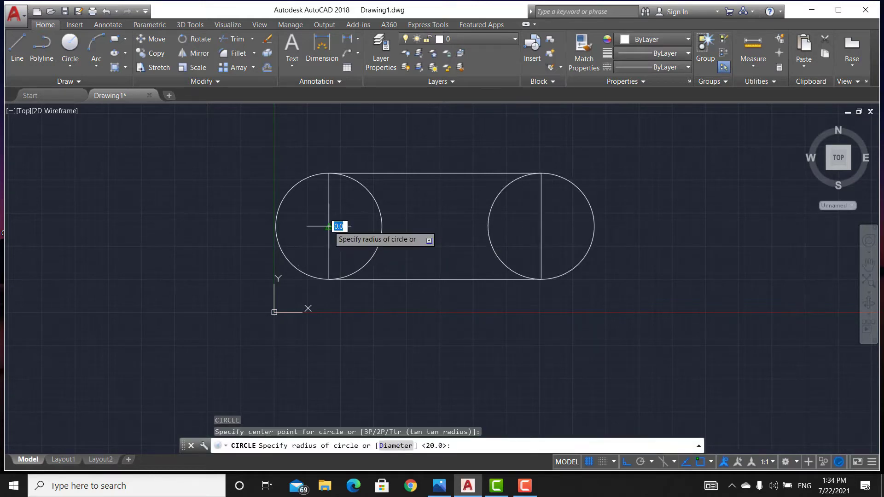
text(10)
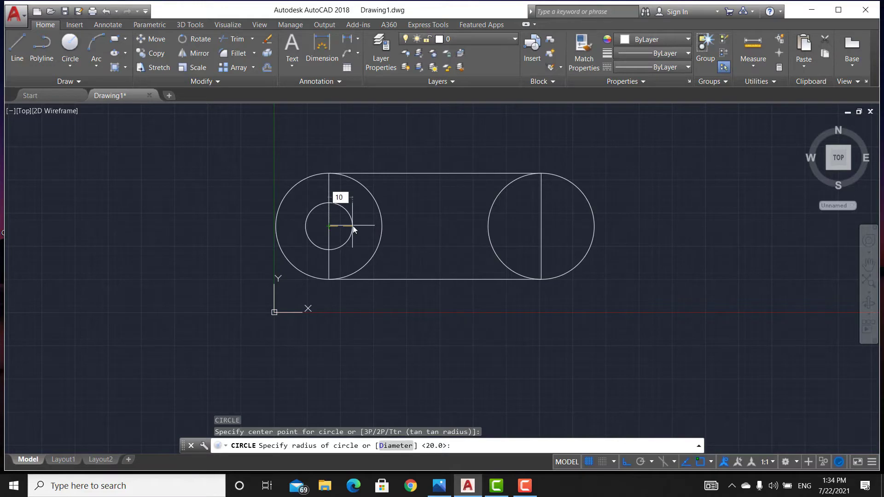
key(Return)
key(Return)
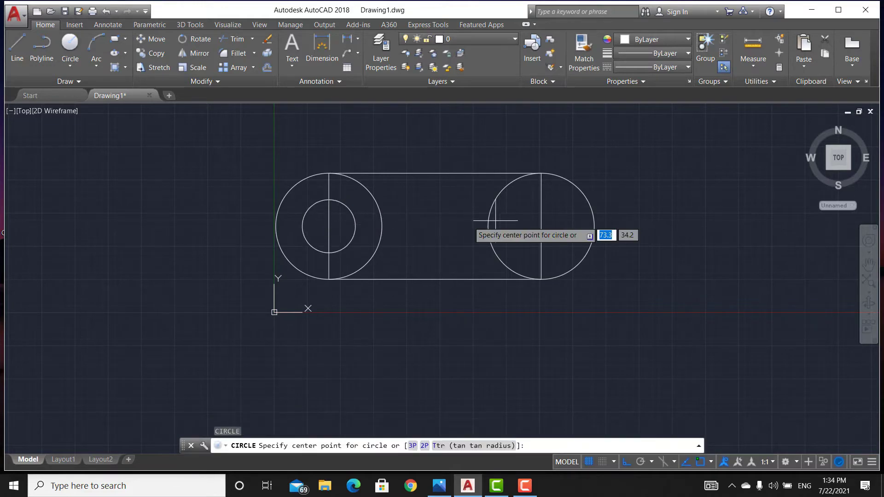
click(540, 226)
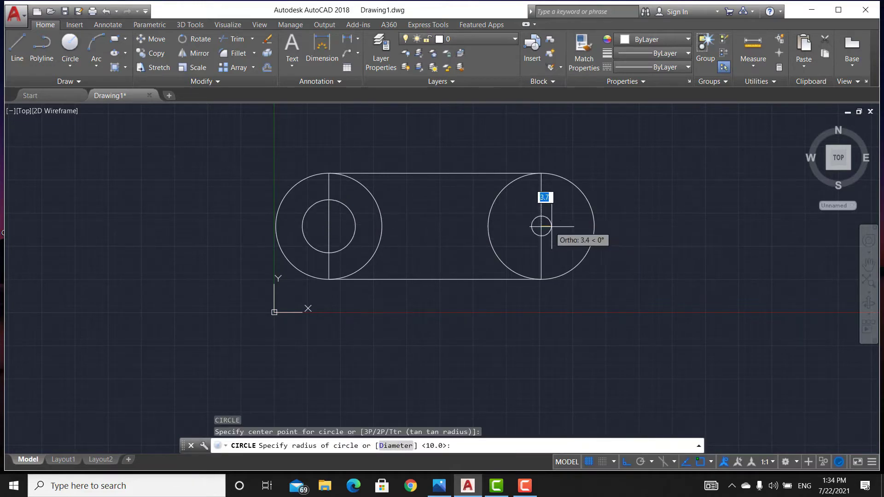
text(10)
key(Return)
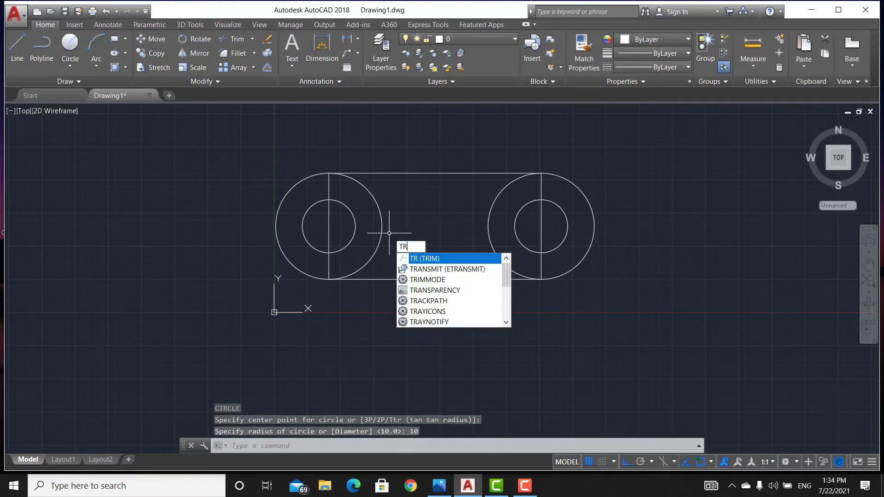
Trim away the inner halves of both 20 mm radius end circles and the parts of the short-side lines crossing the holes
key(Return)
key(Return)
click(356, 231)
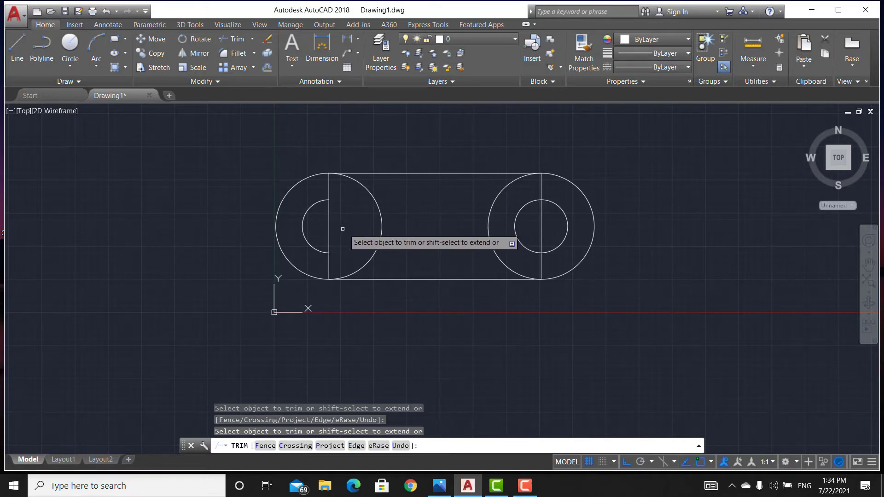
key(ctrl+z)
click(330, 226)
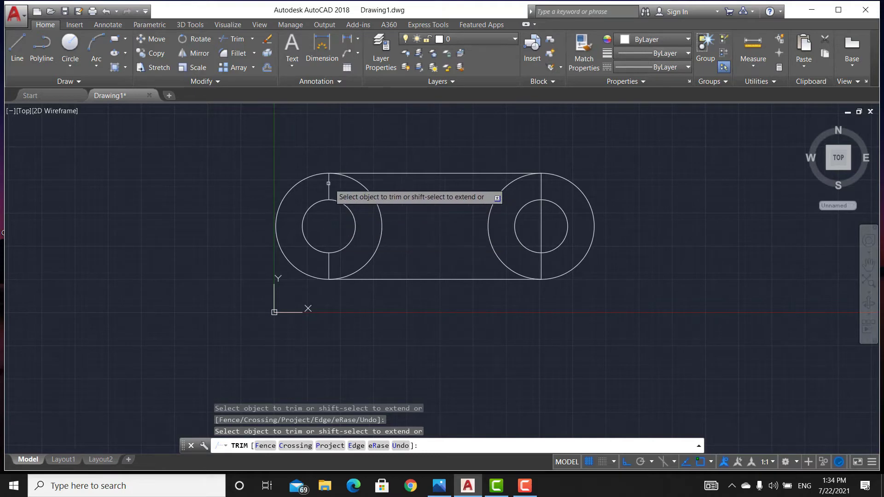
click(375, 198)
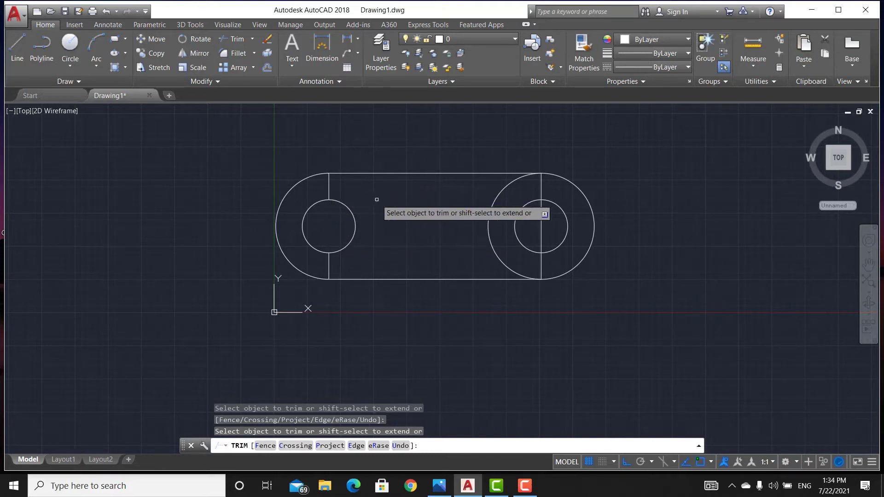
click(540, 187)
click(542, 226)
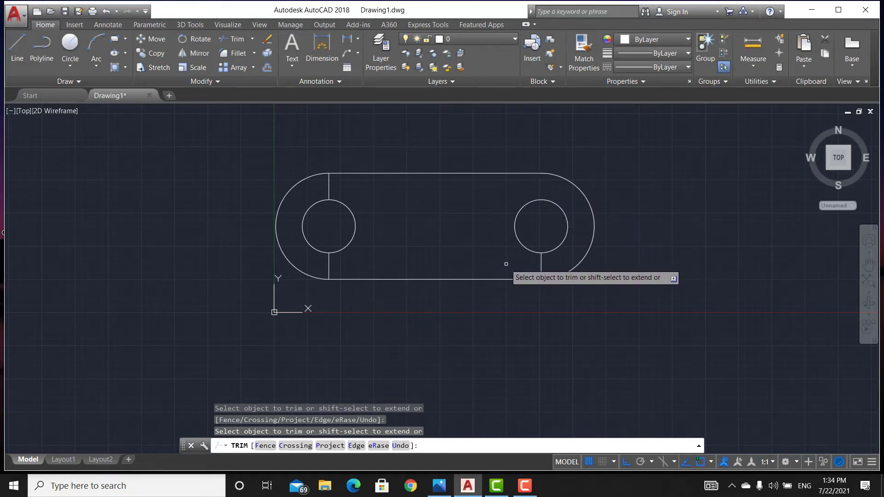
key(Escape)
Erase the leftover short-side line segments between the two holes and the outer outline
click(541, 265)
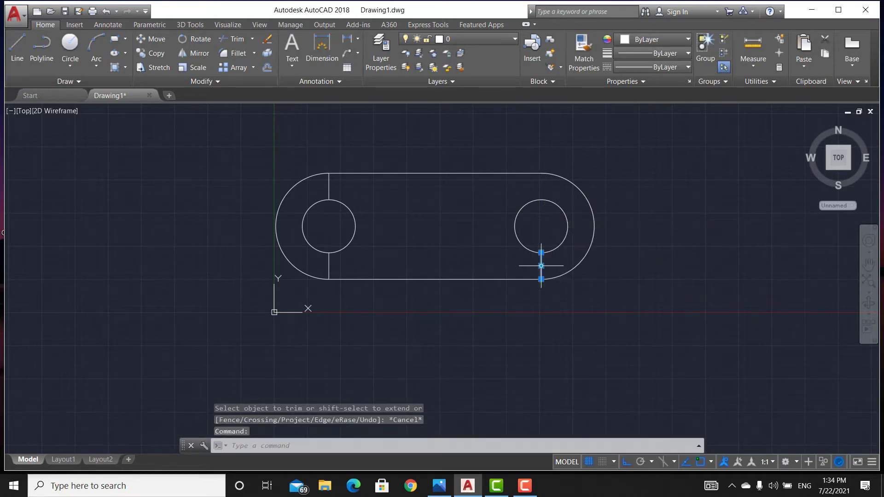
key(Delete)
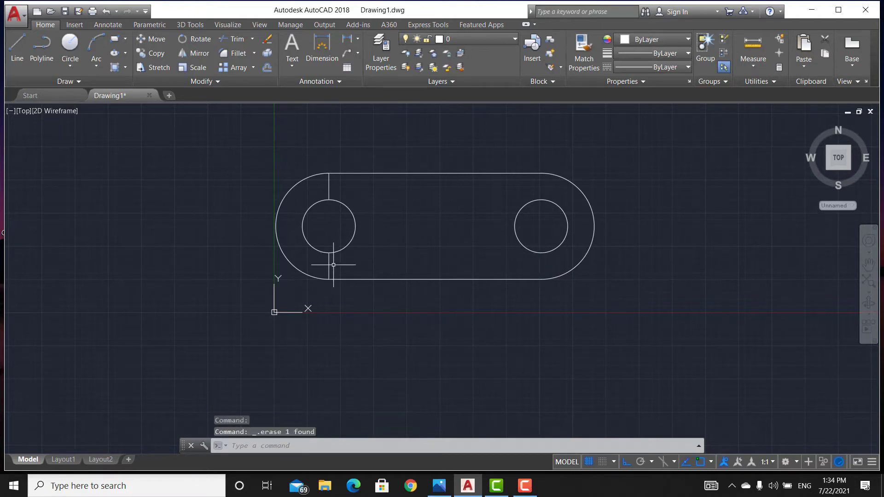
key(Delete)
click(329, 187)
key(Delete)
In the SW Isometric view, extrude the area between the outline and the holes 10 mm upward with Presspull
mouse_move(831, 174)
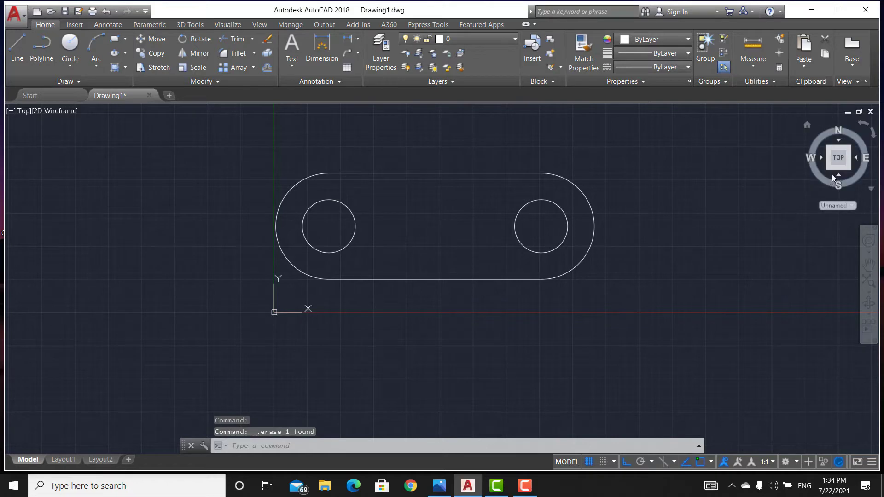
click(828, 168)
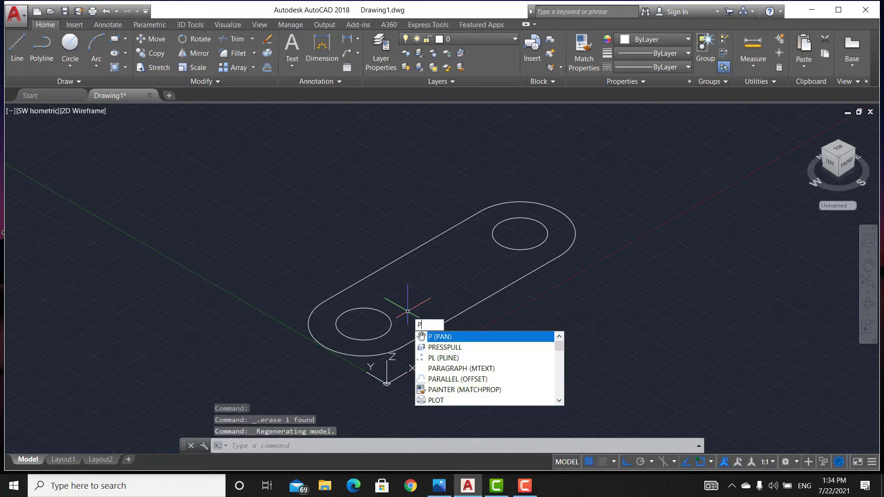
click(467, 348)
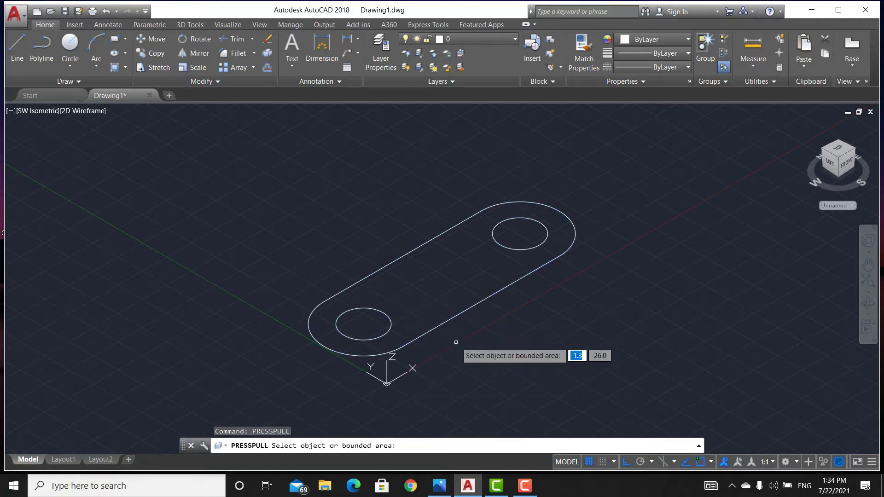
click(422, 254)
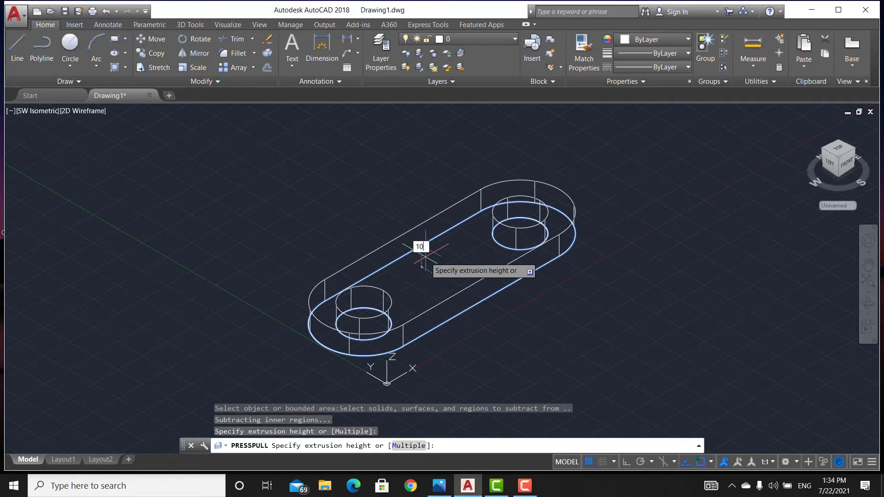
key(Return)
key(Return)
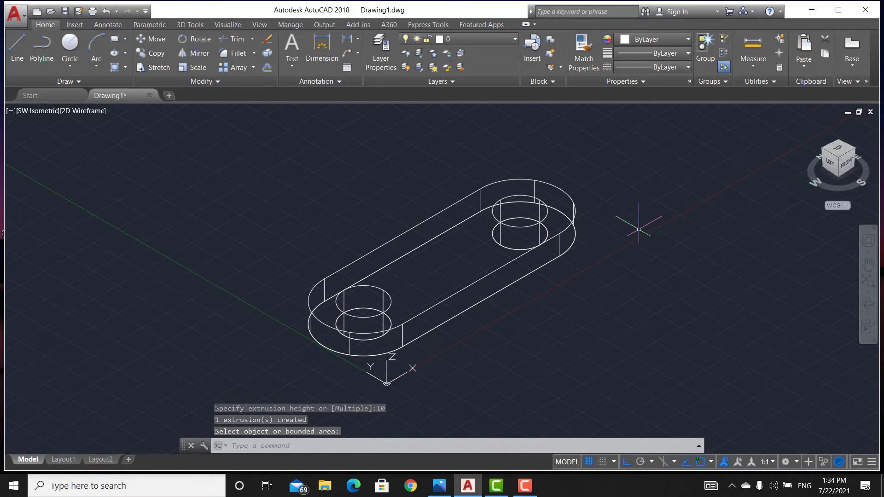
click(533, 243)
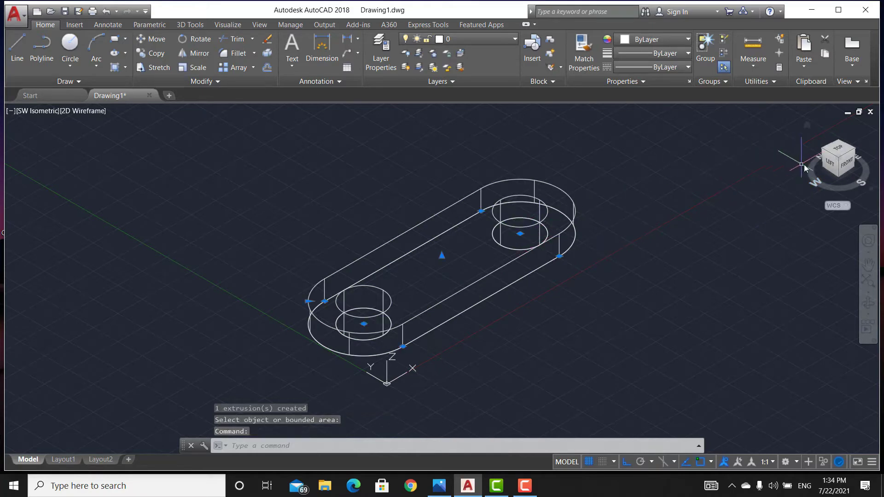
click(839, 156)
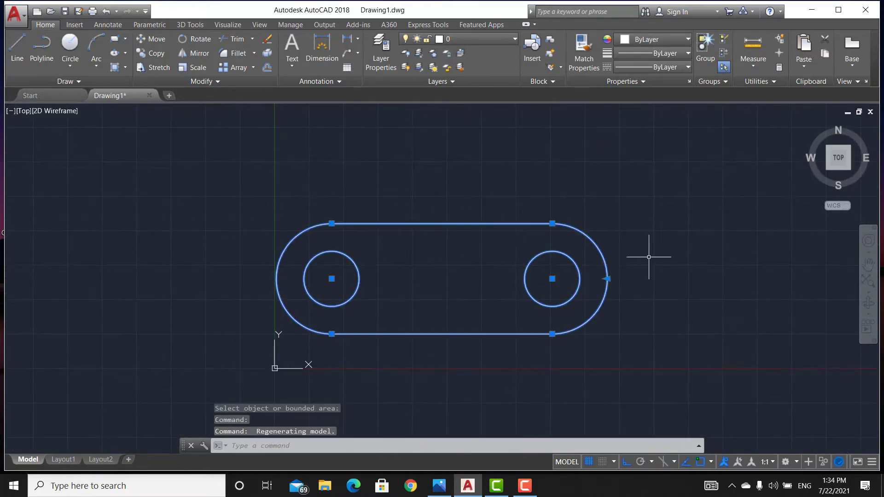
click(827, 169)
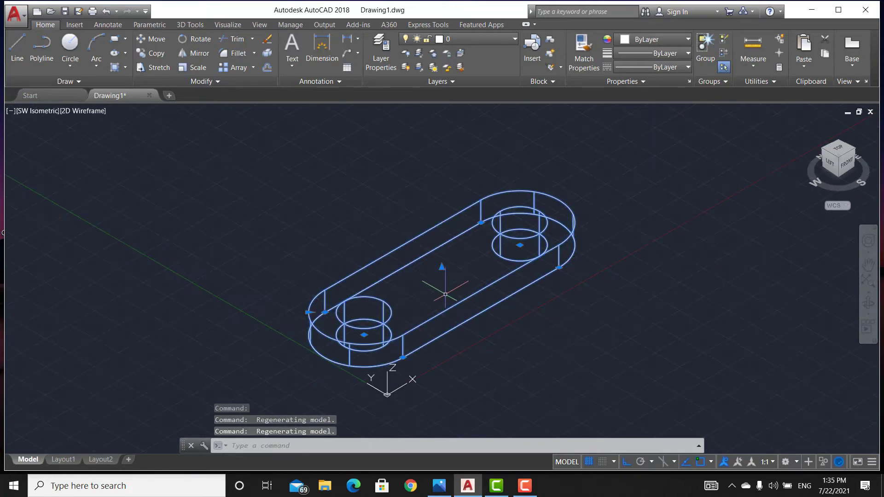
key(Escape)
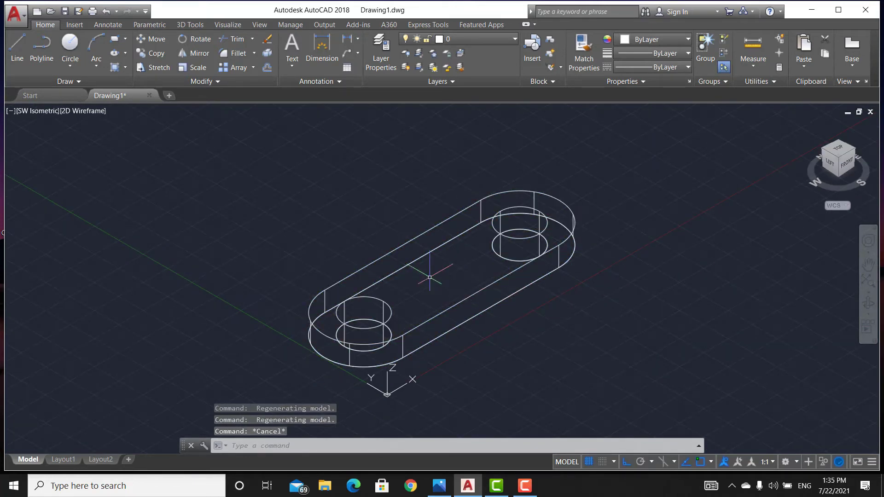
click(19, 45)
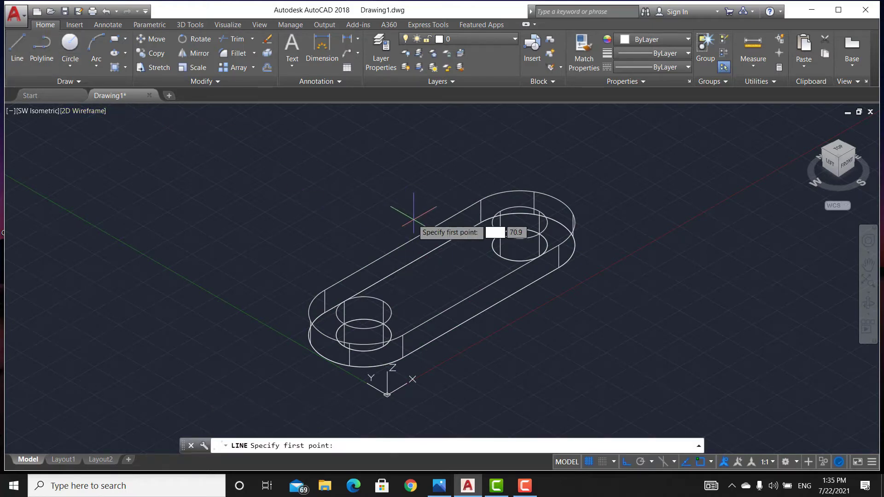
click(482, 288)
text(2)
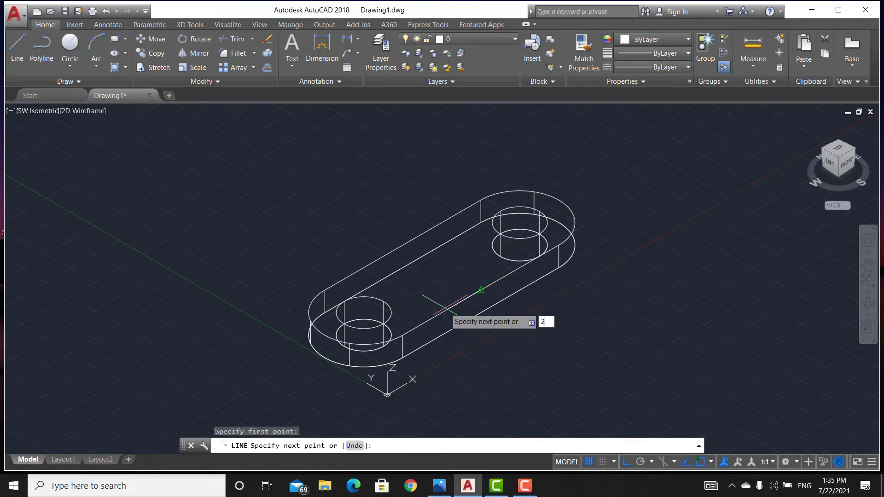
text(0)
key(Return)
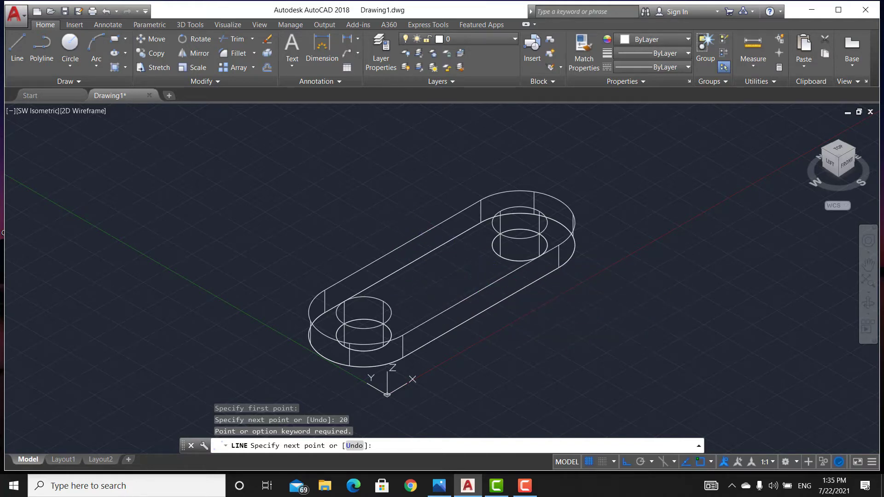
key(Escape)
Draw a closed 40 by 40 mm square polyline on the plate's top face, starting at the midpoint of the front long edge
scroll(484, 296, up, 4)
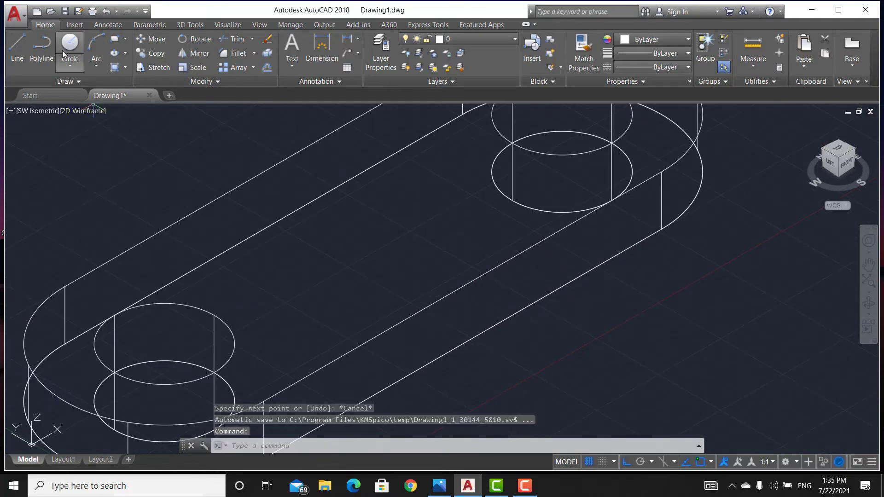
click(46, 49)
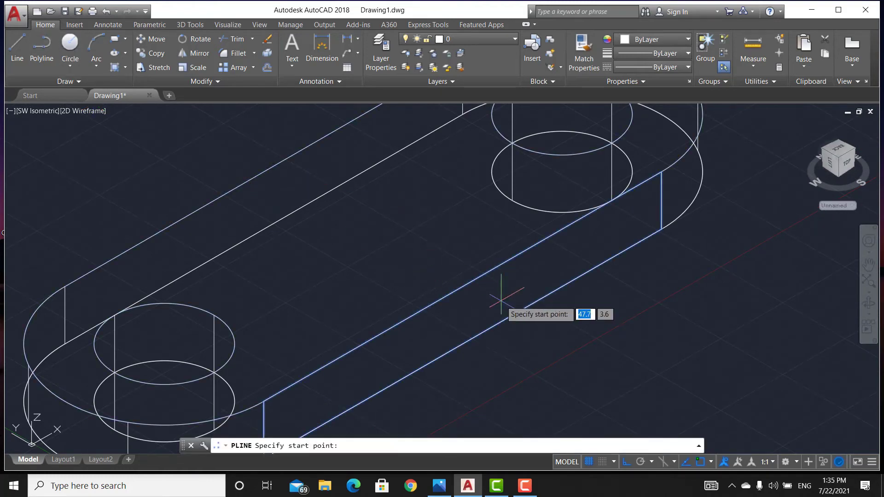
click(463, 286)
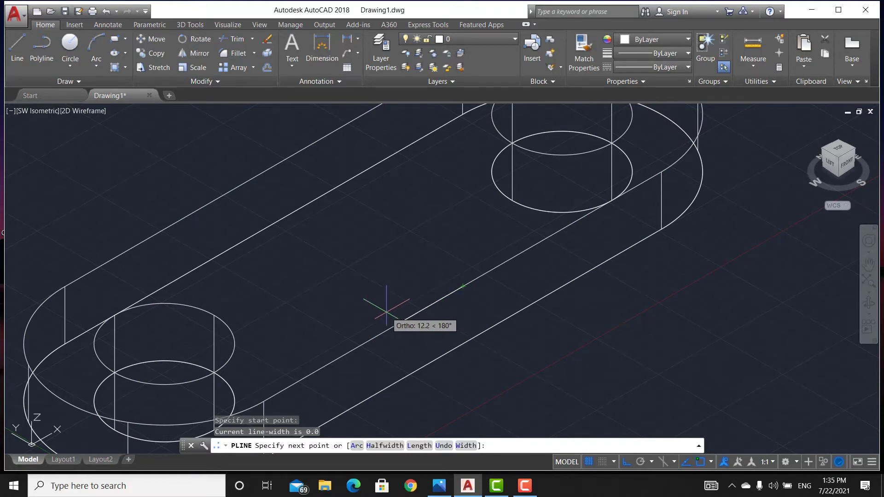
text(20)
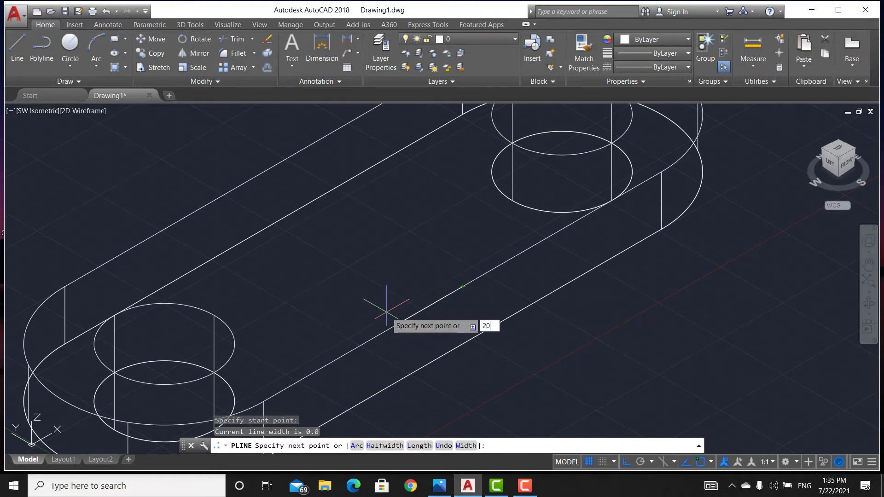
key(Return)
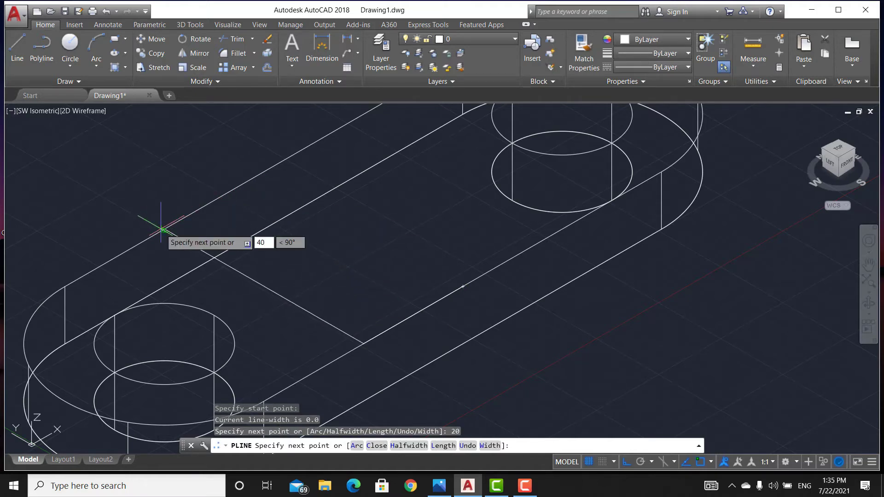
text(40)
key(Return)
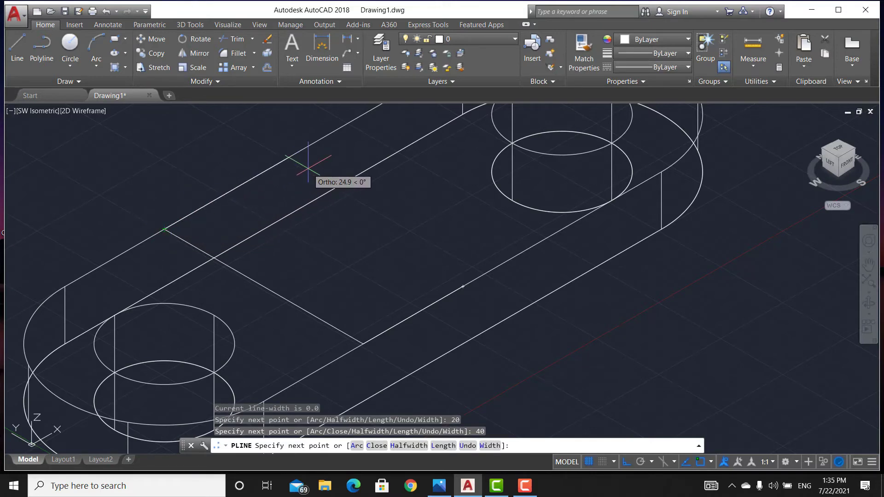
text(40)
key(Return)
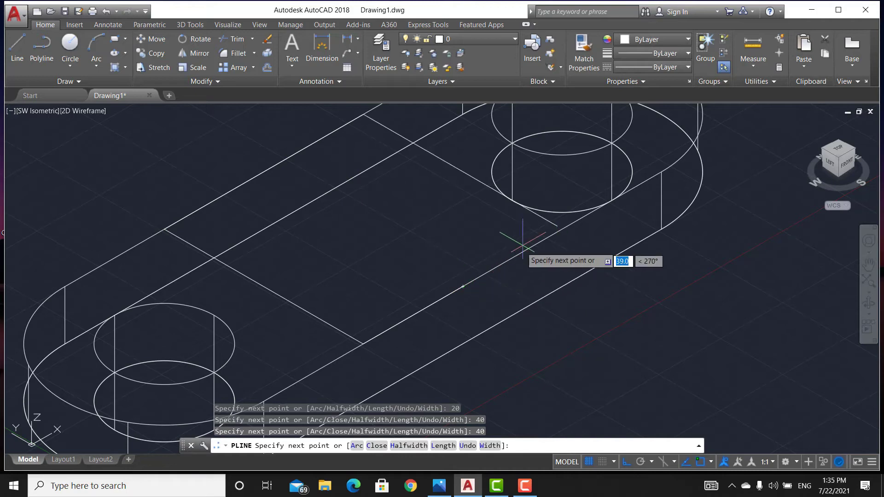
text(40)
key(Return)
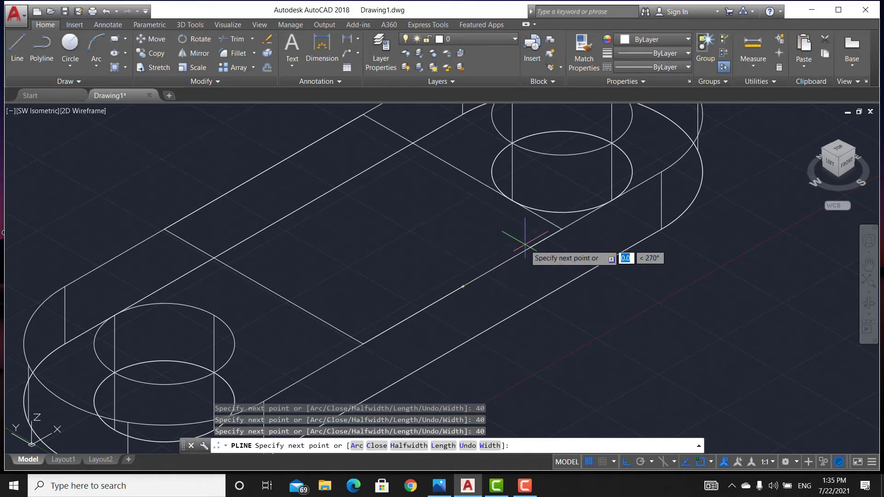
click(462, 286)
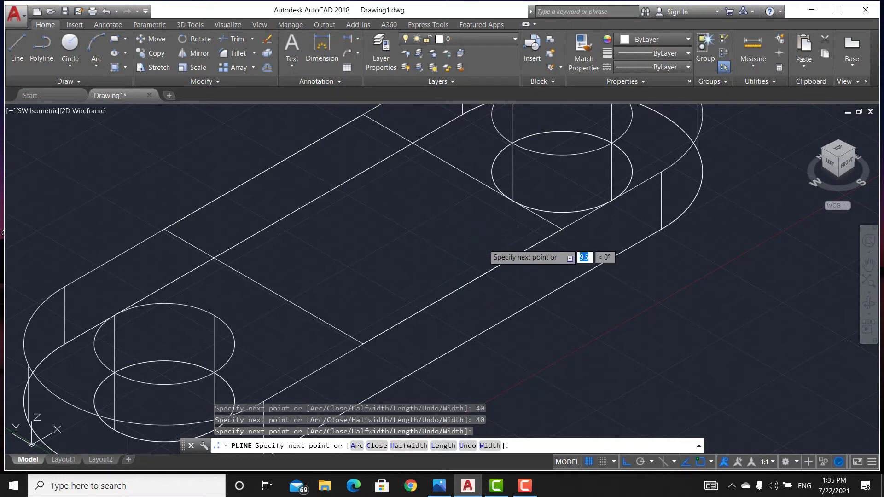
key(Escape)
click(438, 486)
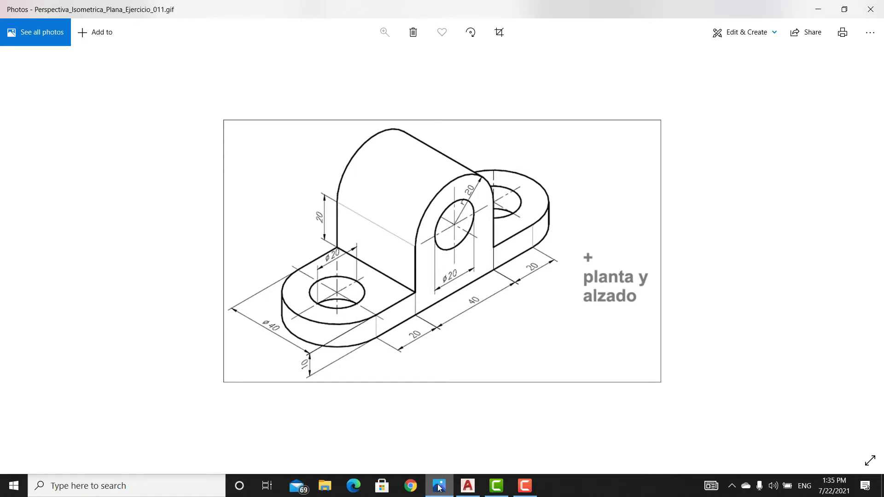
click(439, 486)
scroll(371, 345, down, 2)
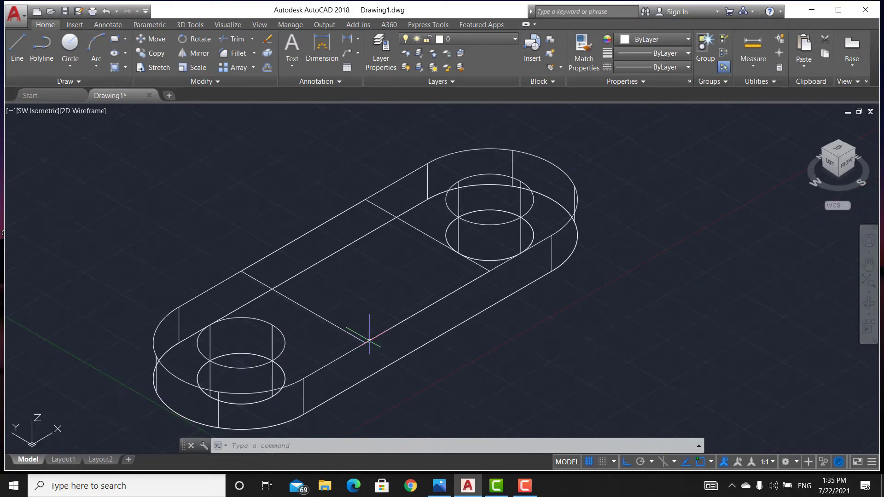
click(38, 48)
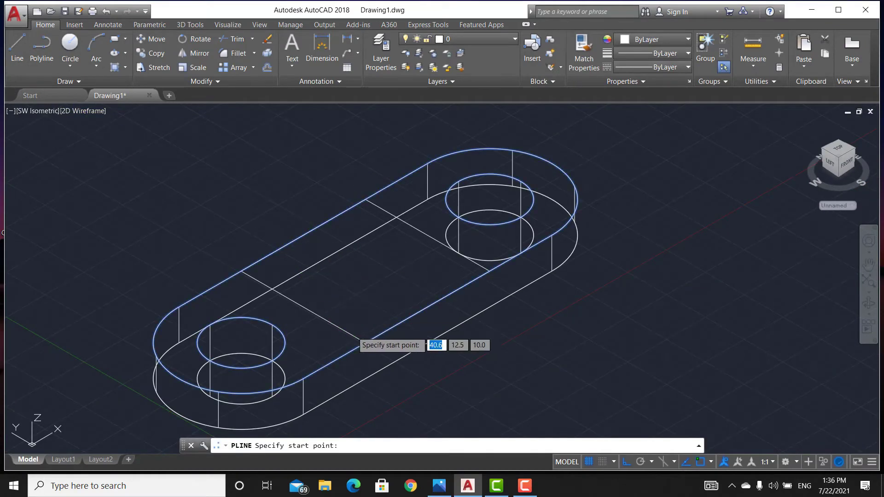
click(366, 342)
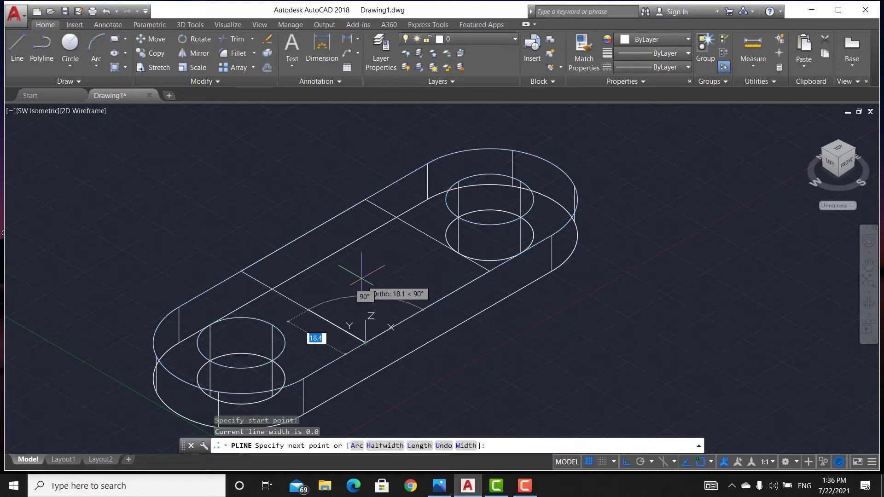
key(Escape)
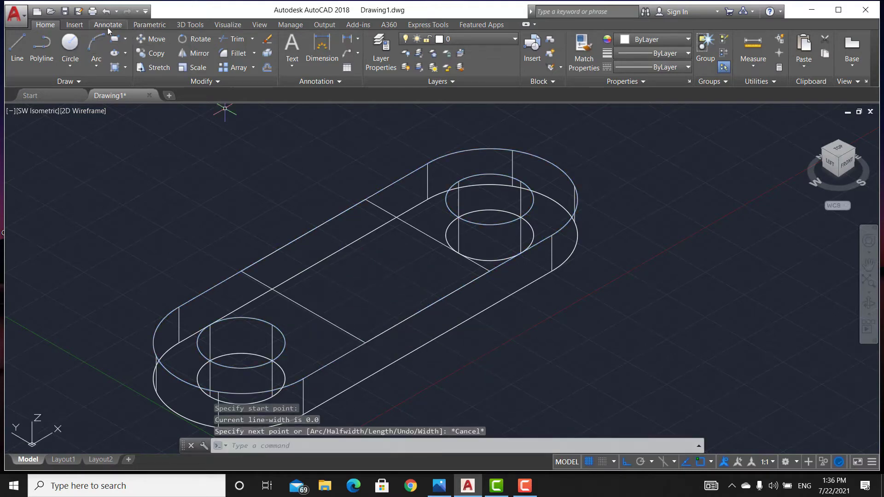
Apply the preset Front view to realign the working plane, and turn the model to an isometric view
click(260, 24)
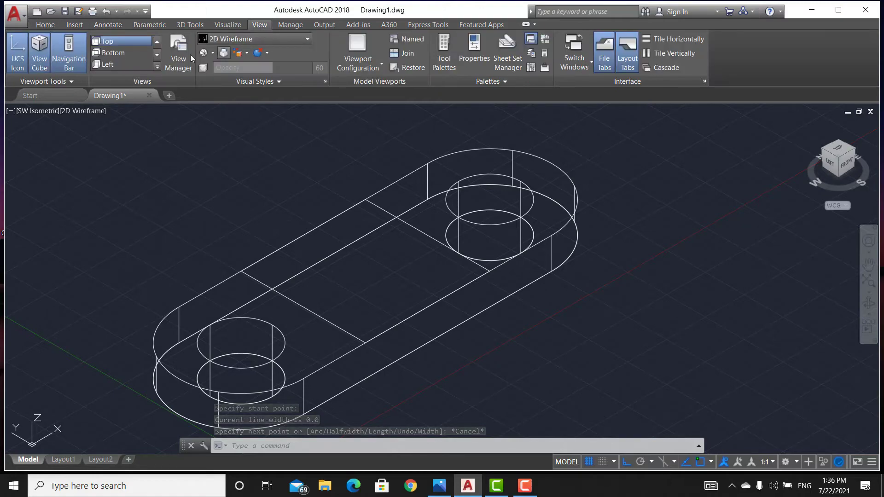
click(157, 56)
click(156, 42)
click(131, 54)
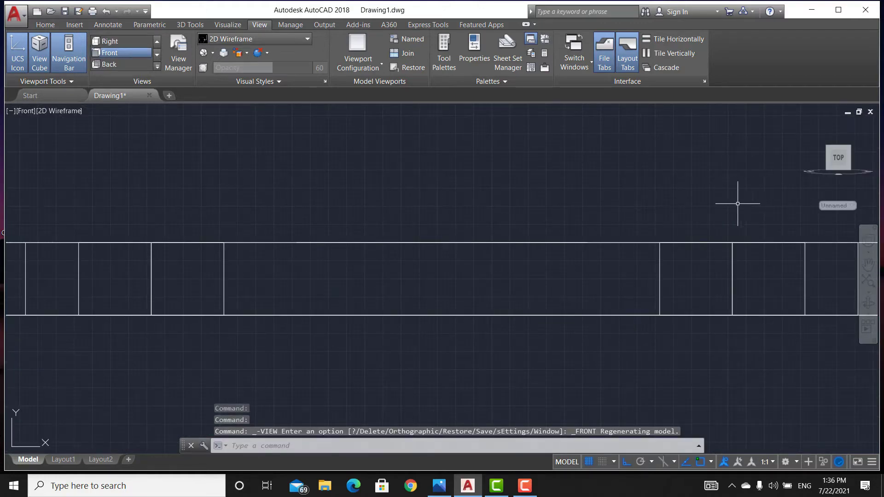
click(828, 147)
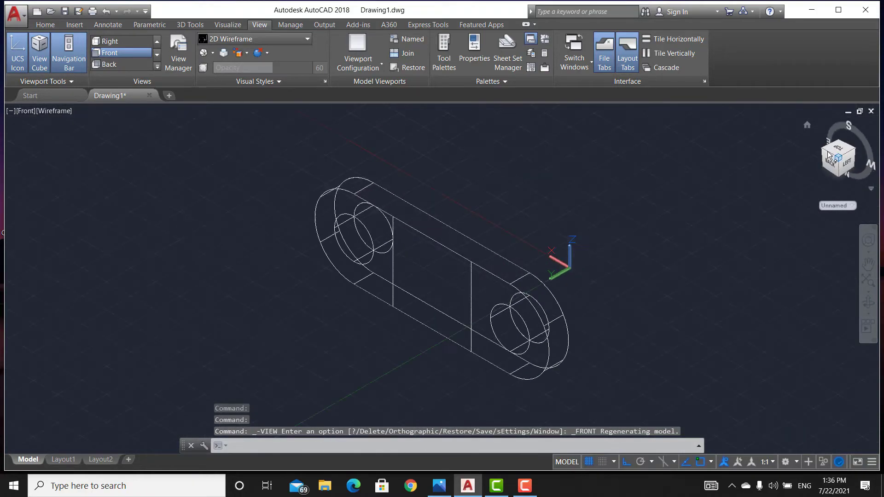
click(869, 303)
drag(462, 199, 392, 237)
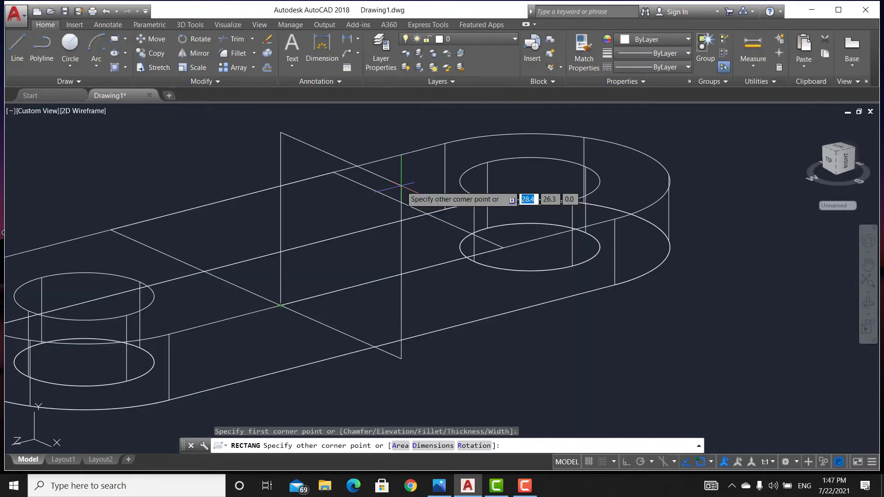
key(Escape)
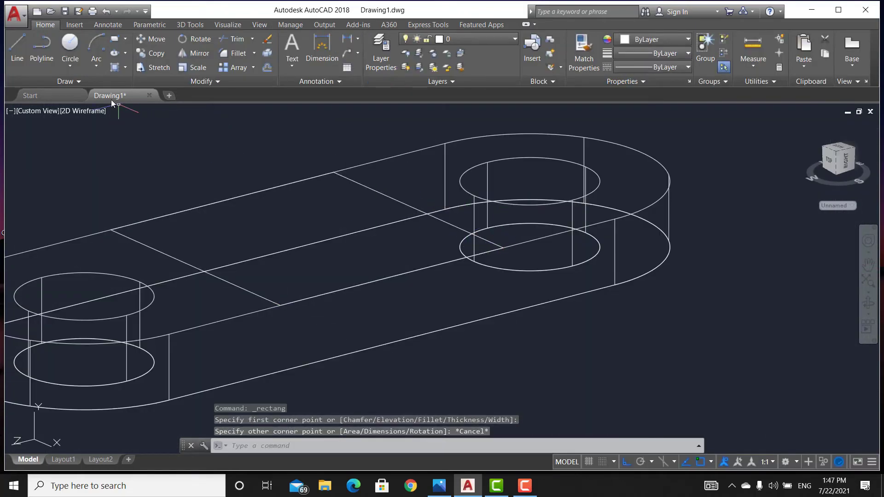
Reapply the preset Front view to set the working plane upright, and orbit to an angled 3D view of the plate
click(260, 25)
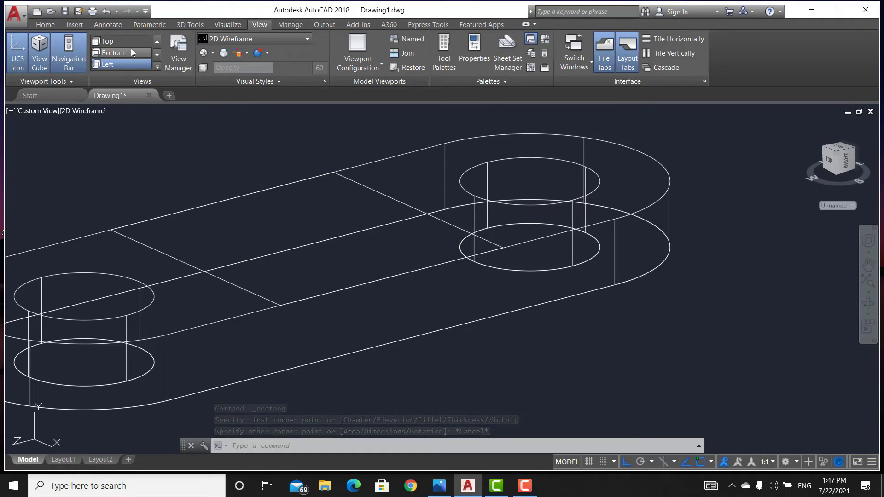
scroll(131, 52, down, 2)
click(128, 63)
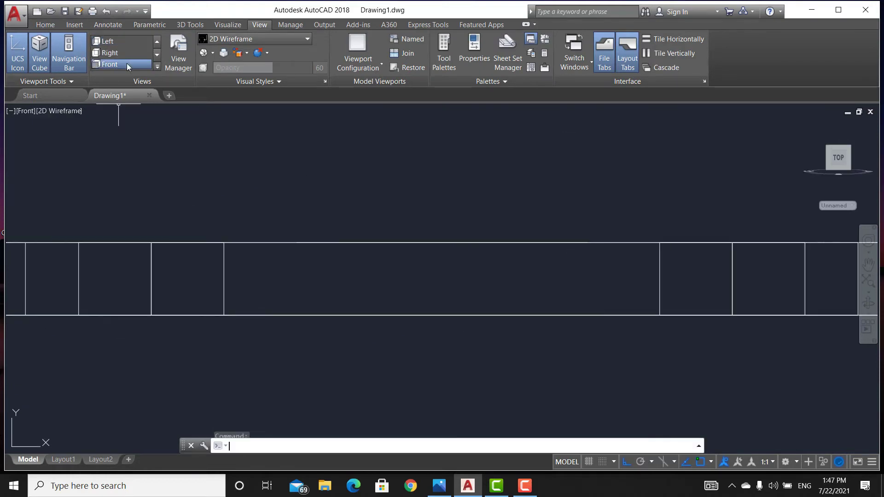
click(868, 304)
drag(760, 300, 484, 304)
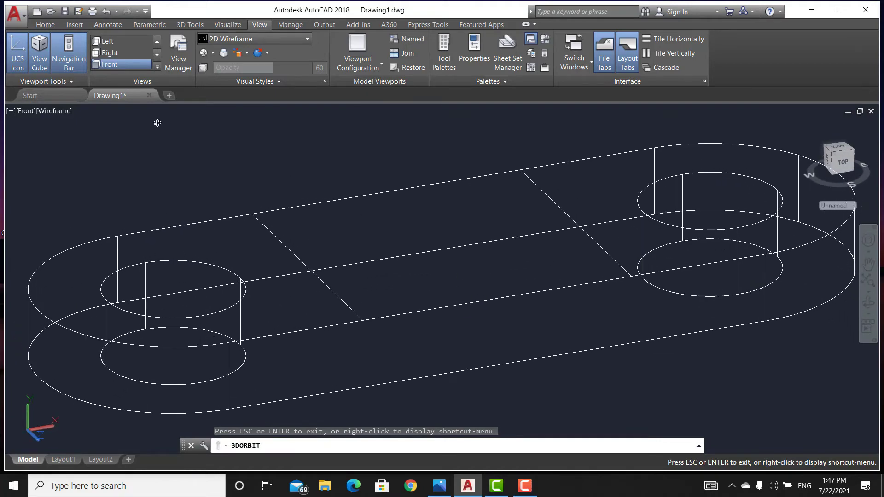
Draw an upright 40 by 40 mm rectangle starting at the left front corner of the central square on the plate's top face
click(45, 24)
click(111, 43)
click(364, 320)
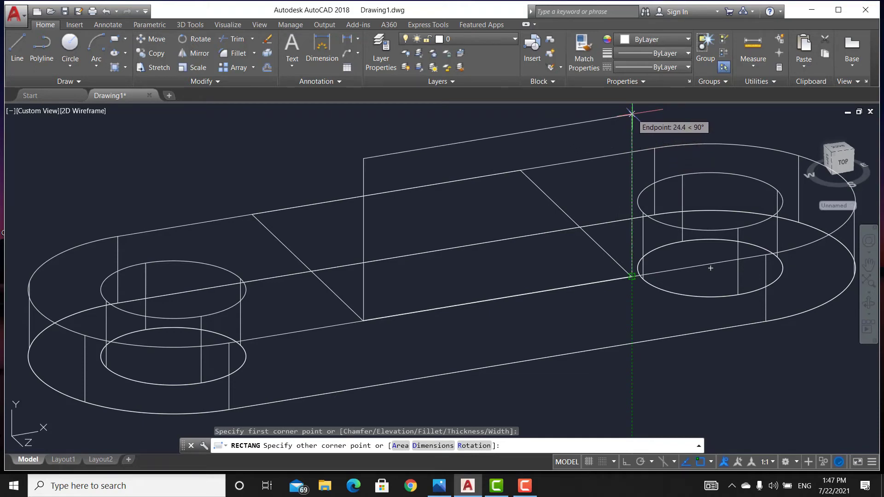
key(Down)
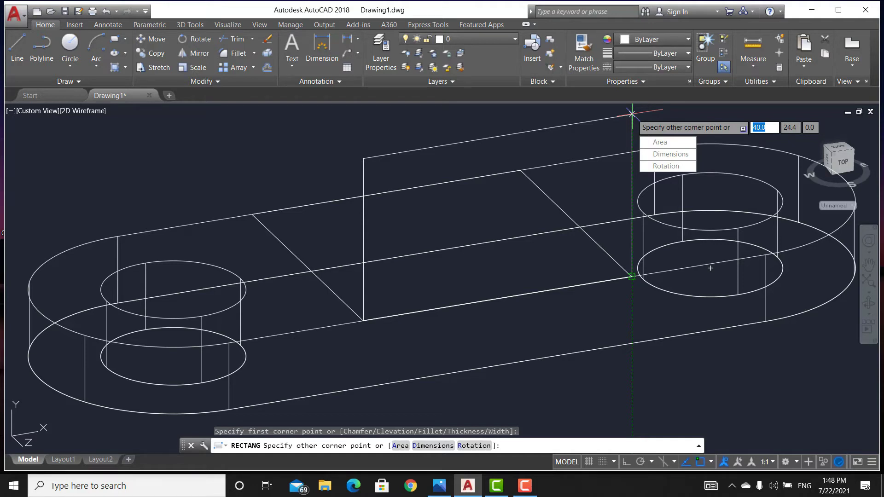
key(Return)
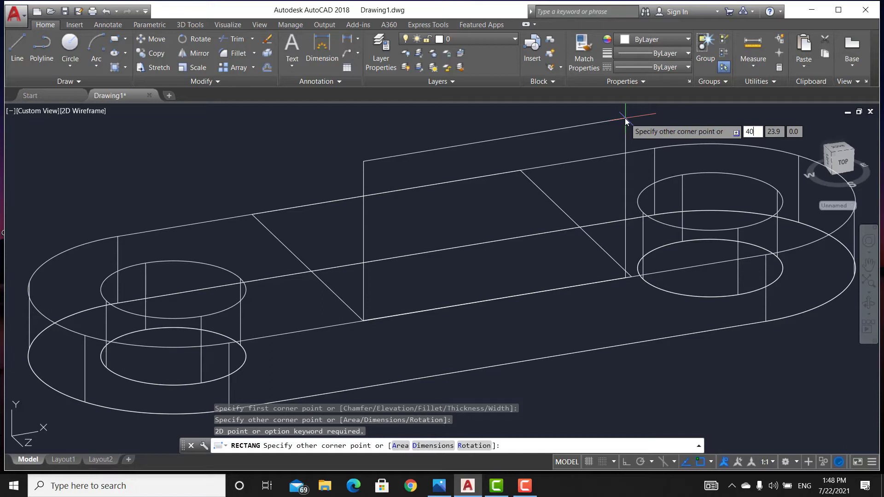
key(Tab)
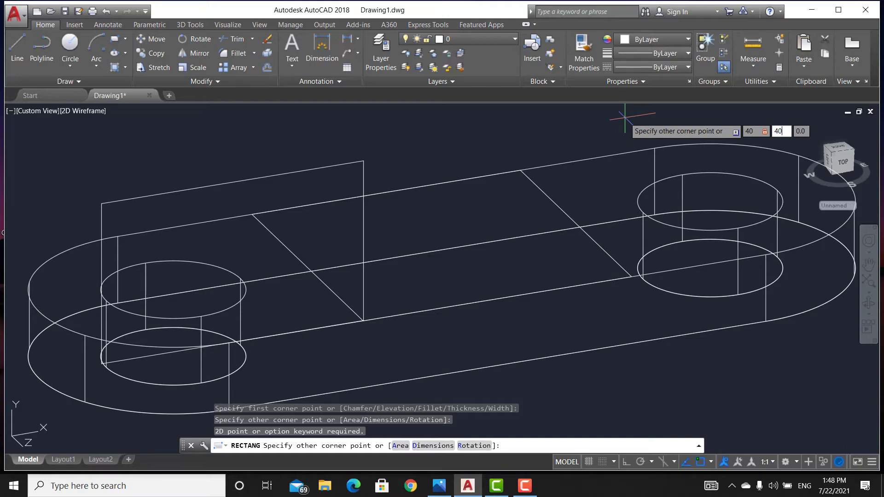
key(Return)
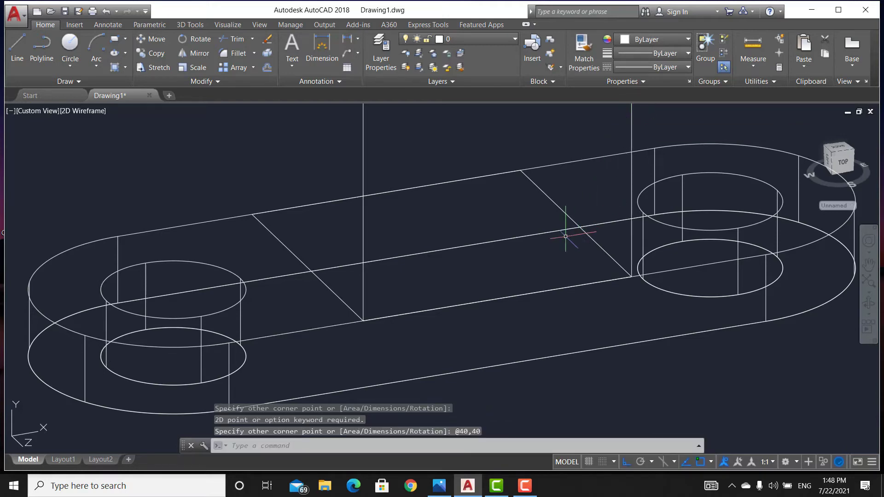
scroll(566, 236, down, 3)
scroll(548, 181, up, 2)
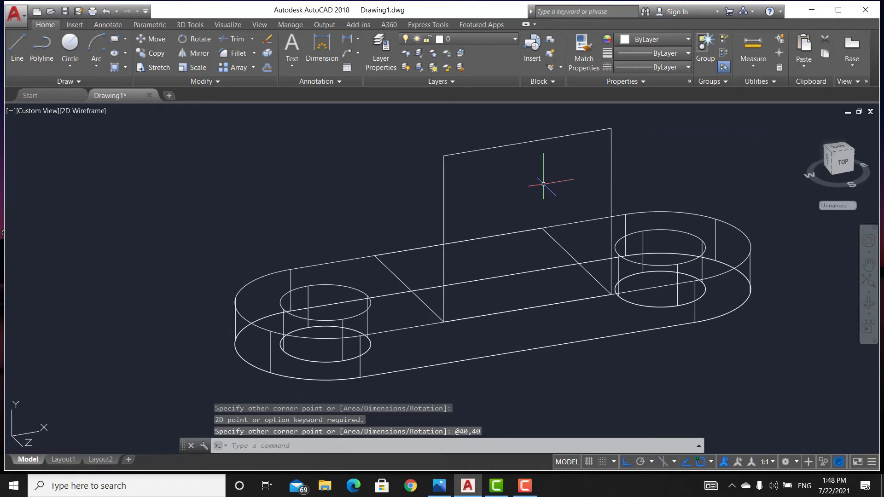
Draw a 2-point circle whose diameter spans the two upper corners of the upright square
click(70, 46)
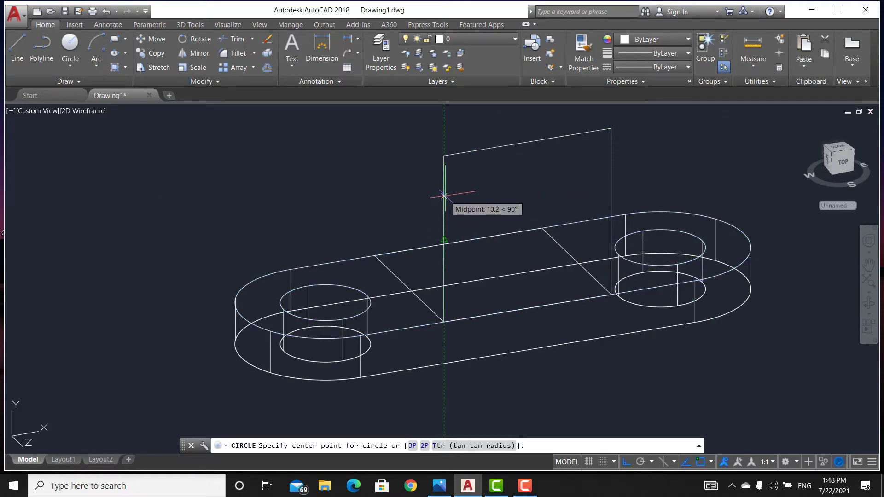
key(Escape)
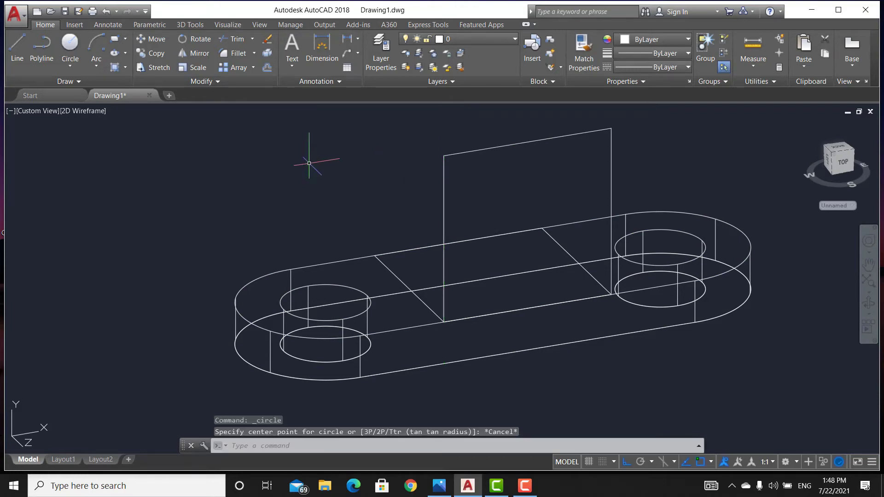
click(81, 64)
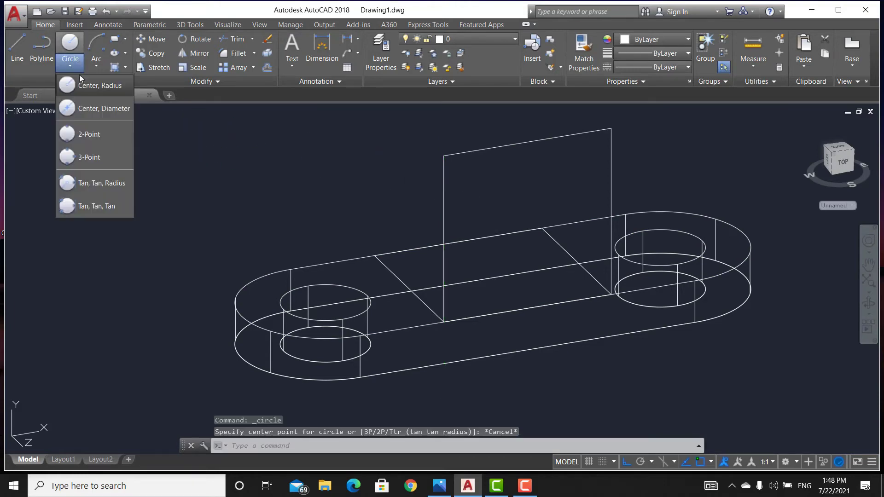
click(97, 132)
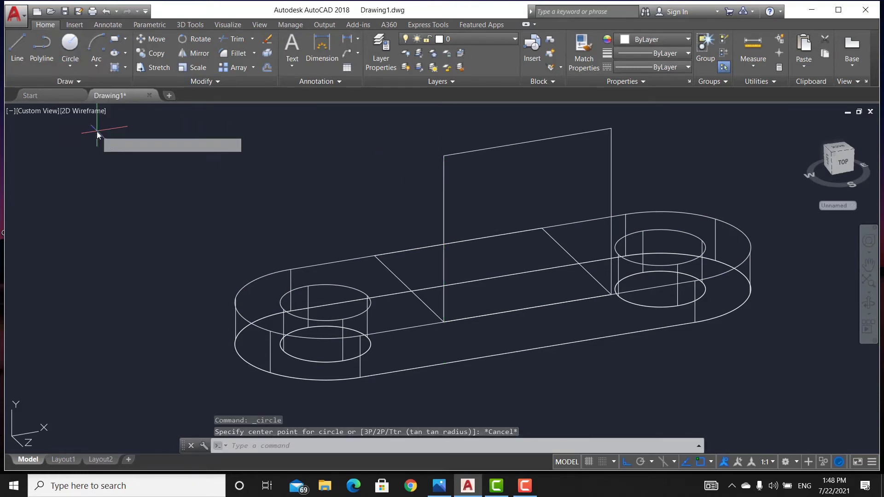
click(444, 156)
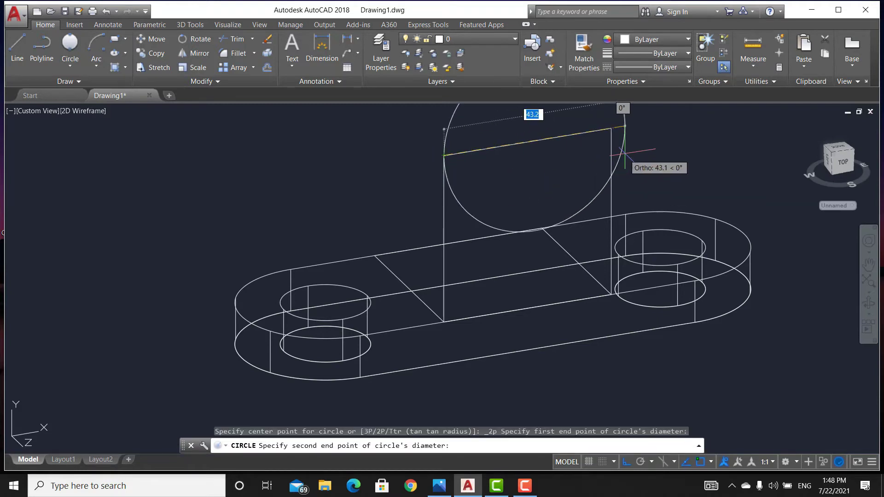
click(610, 128)
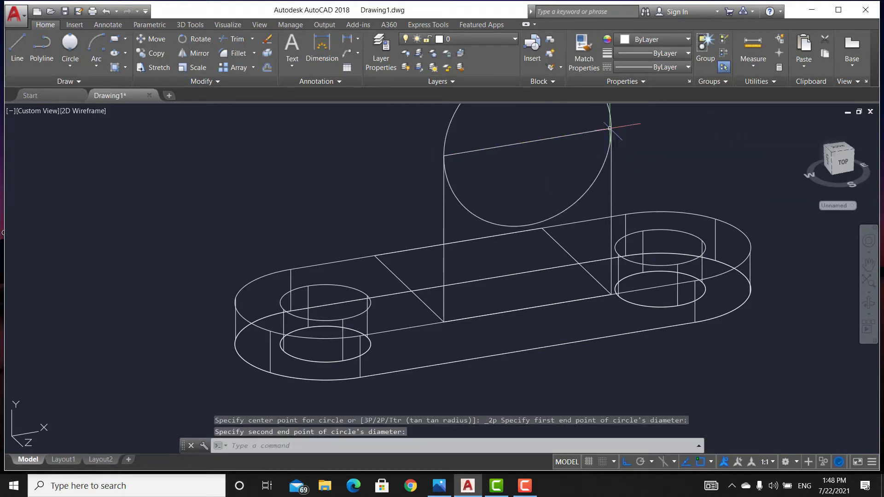
mouse_move(593, 177)
middle_down()
mouse_move(573, 221)
mouse_move(545, 248)
middle_up()
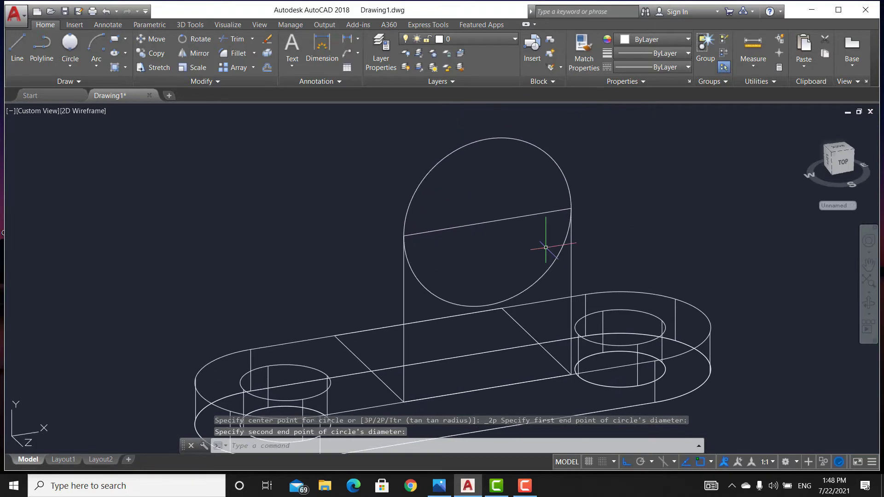
Move the circle 20 mm straight down, from its top quadrant to the midpoint of the upright square's upper edge
key(Return)
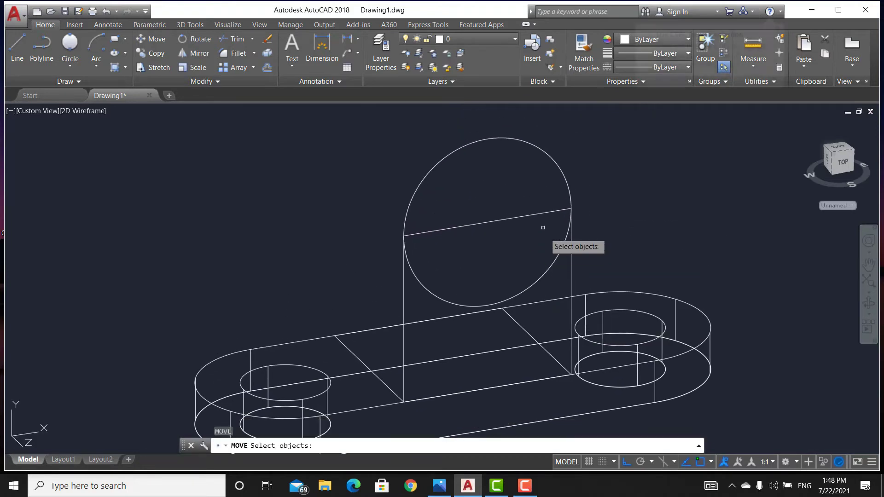
click(496, 139)
key(Return)
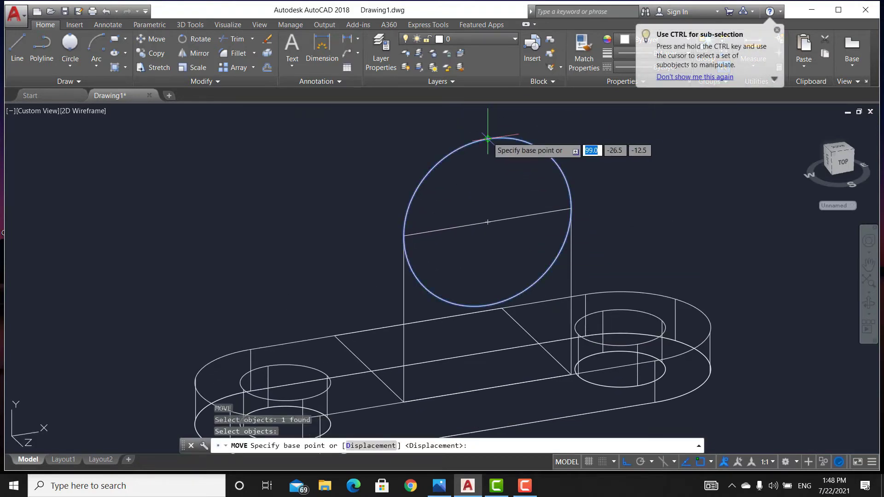
click(489, 138)
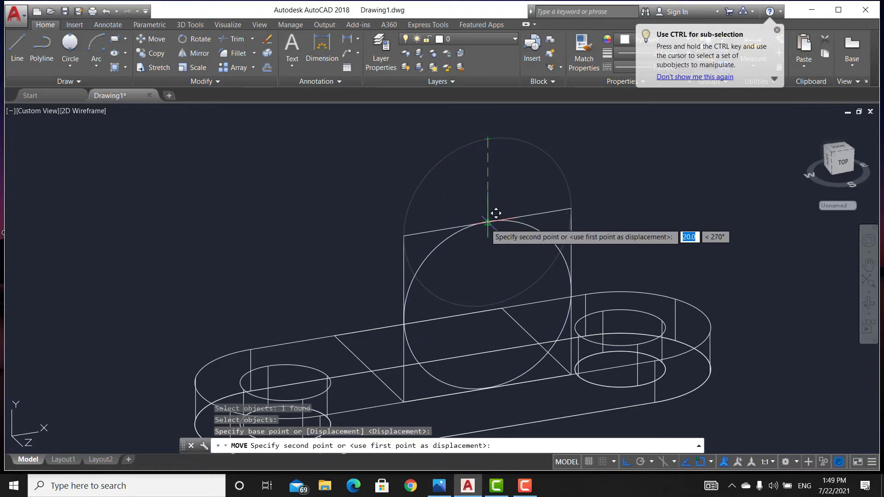
click(496, 213)
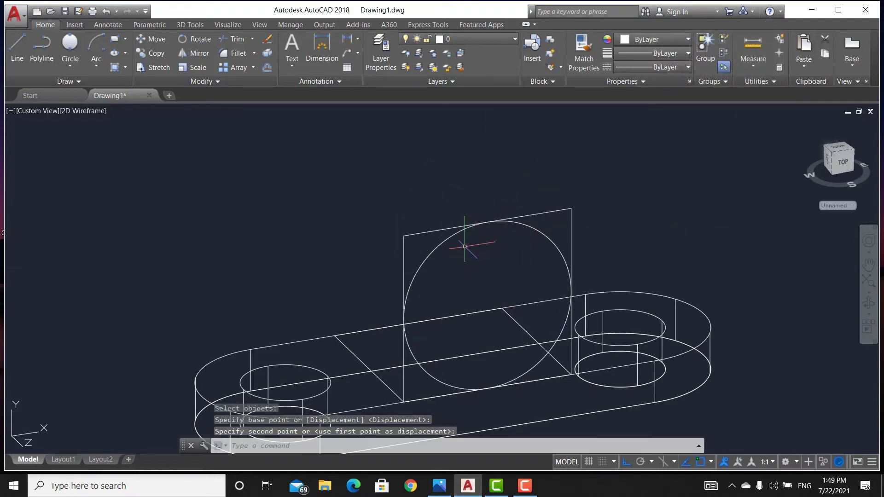
Try to trim the circle's lower arc inside the upright square
text(tr)
key(Return)
key(Return)
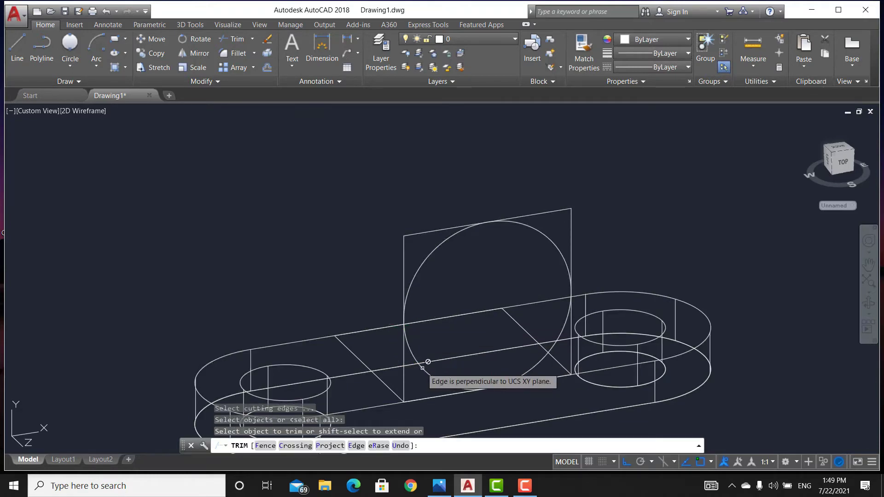
click(425, 362)
key(Escape)
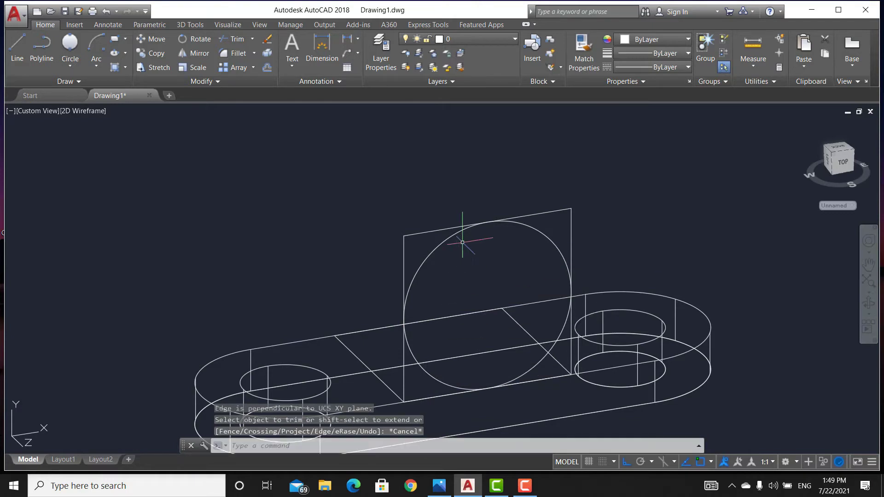
Cut the circle and the upright square's four edges, and paste them into the empty space beyond the plate's right end
click(431, 374)
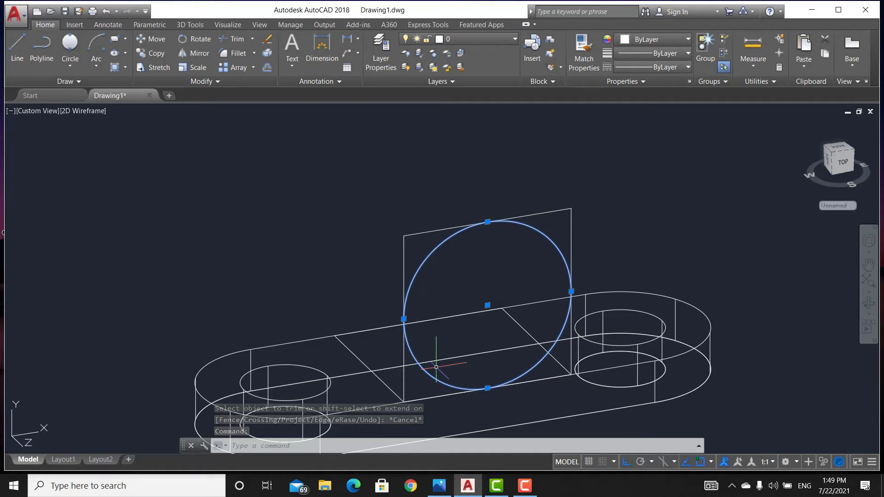
click(404, 365)
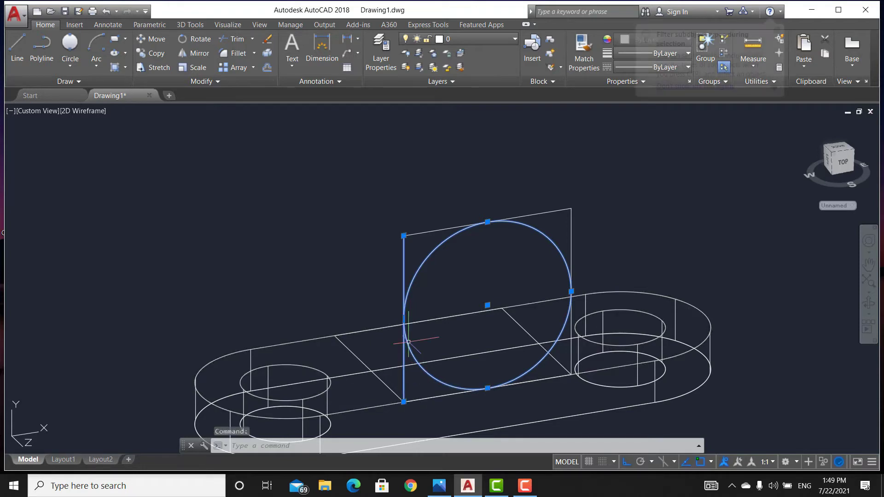
click(441, 230)
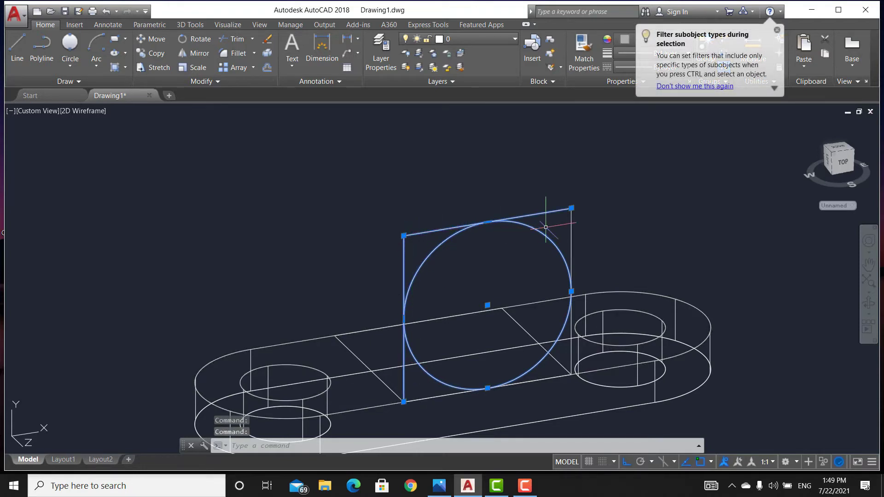
click(571, 226)
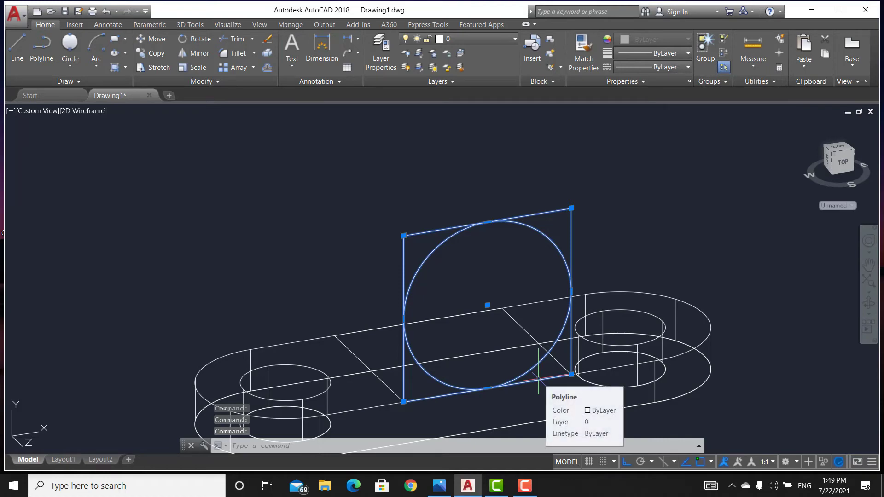
key(ctrl+x)
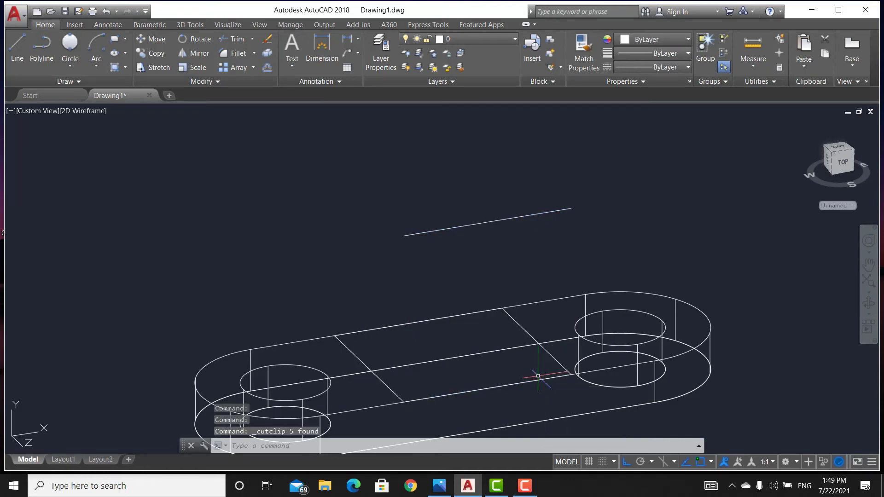
middle_drag(538, 374, 251, 369)
middle_drag(617, 259, 463, 302)
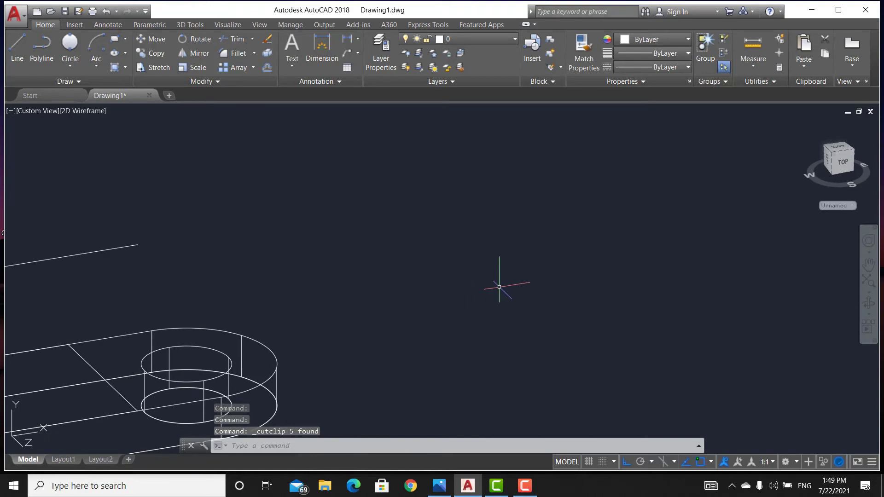
click(515, 288)
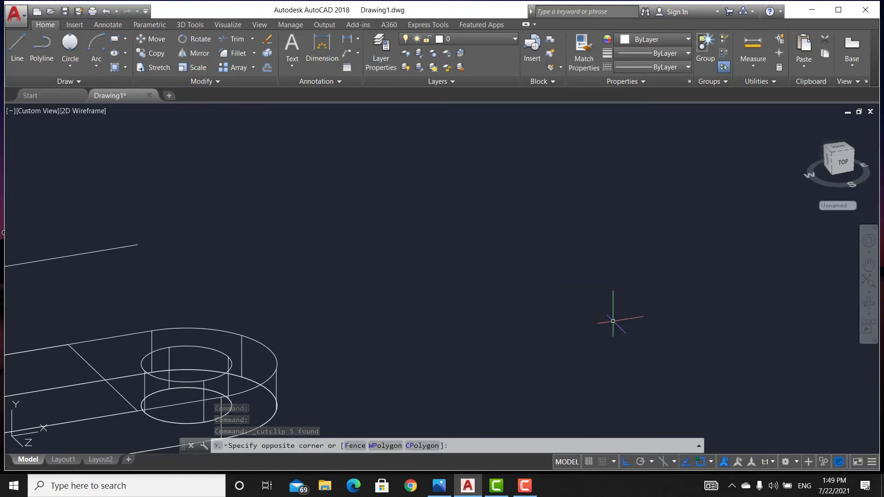
key(ctrl+v)
click(448, 331)
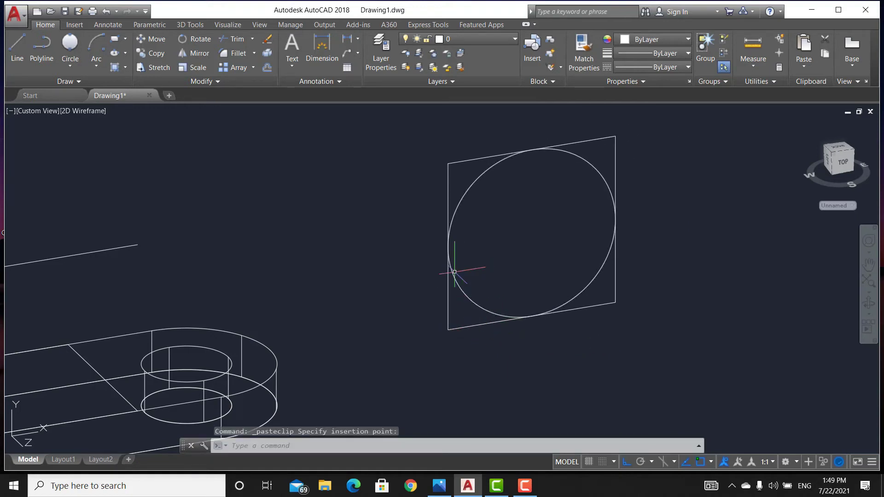
Try to trim the pasted circle's lower arc with all objects as cutting edges
key(Return)
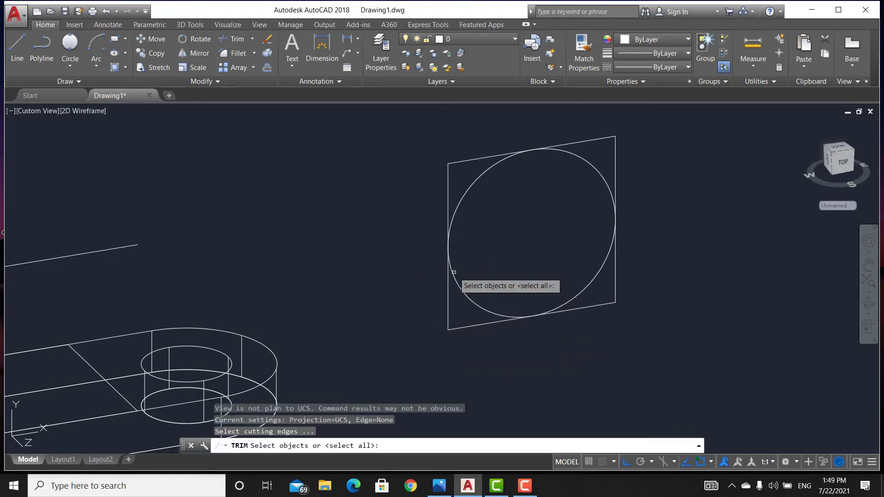
key(Return)
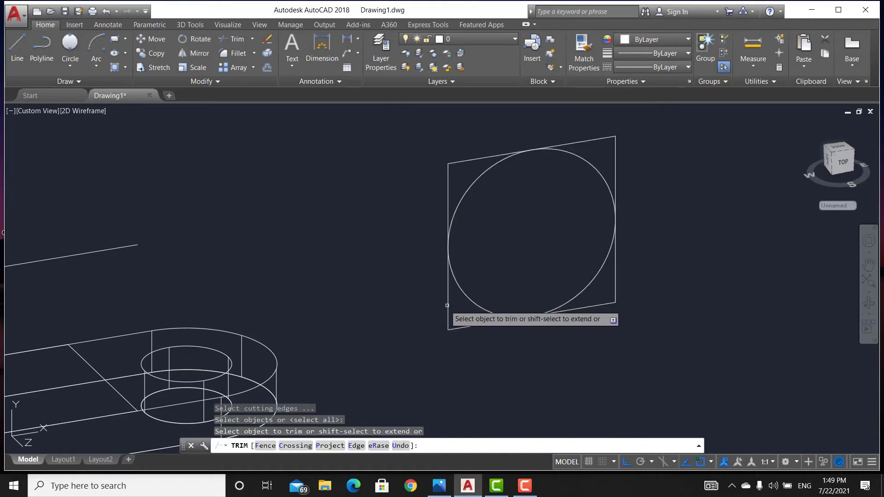
click(452, 300)
click(468, 299)
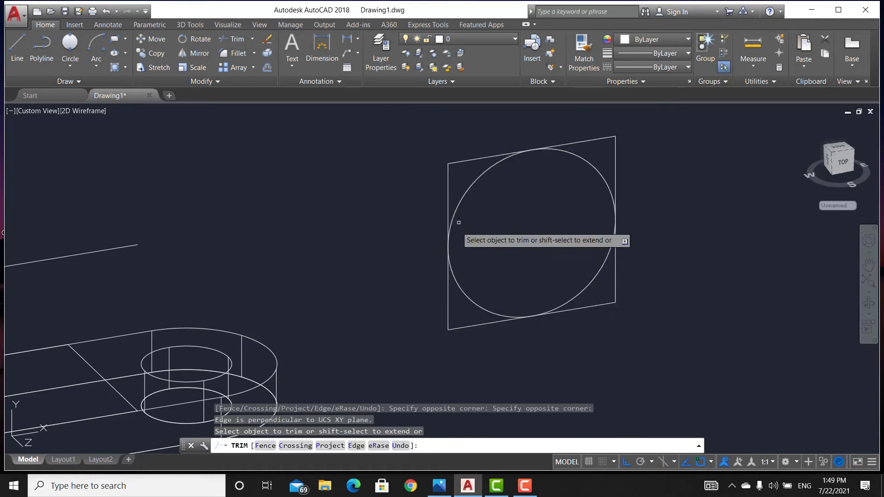
key(Escape)
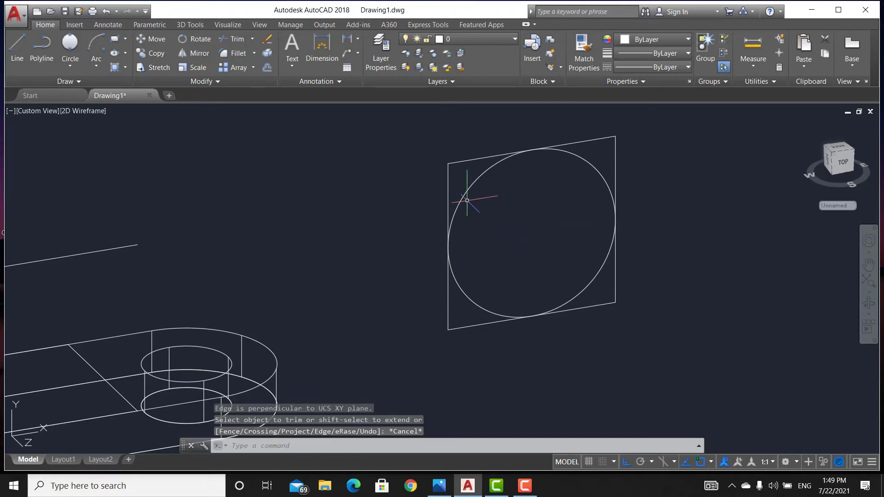
click(450, 221)
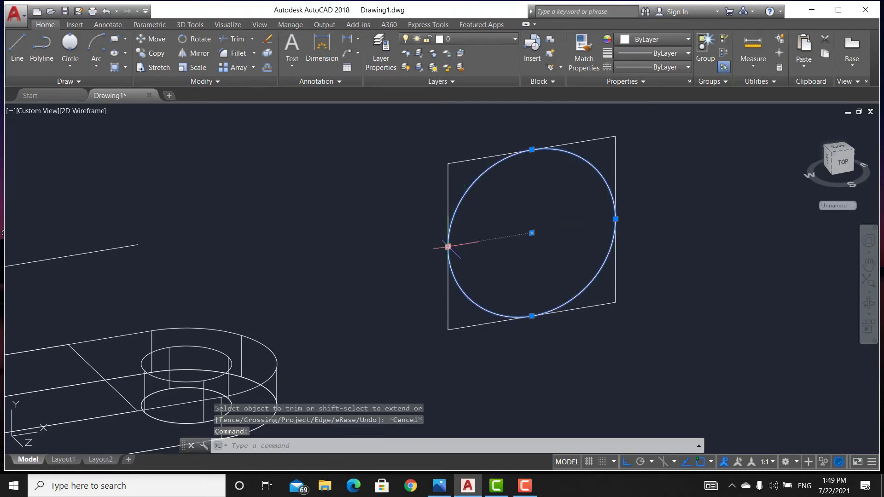
click(448, 246)
click(448, 246)
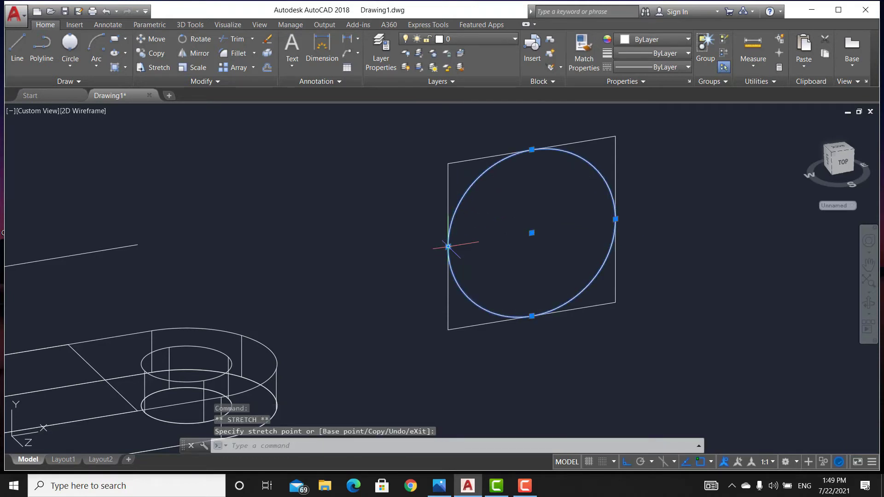
click(492, 156)
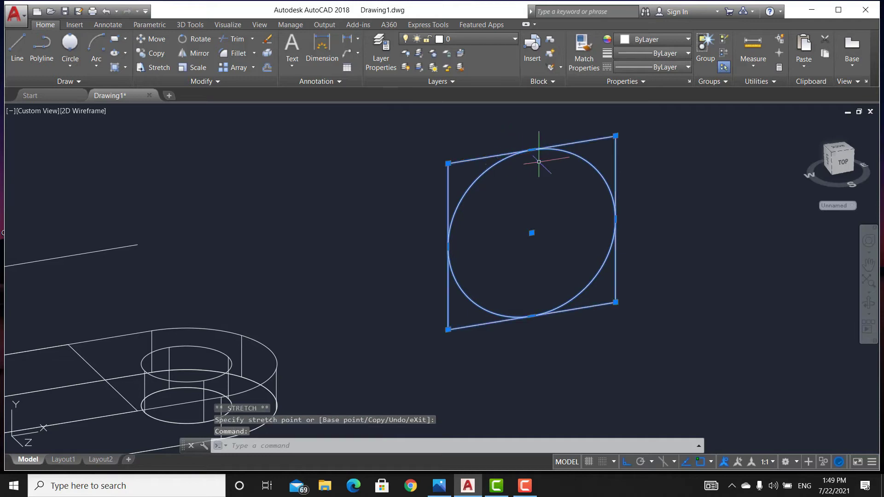
click(532, 150)
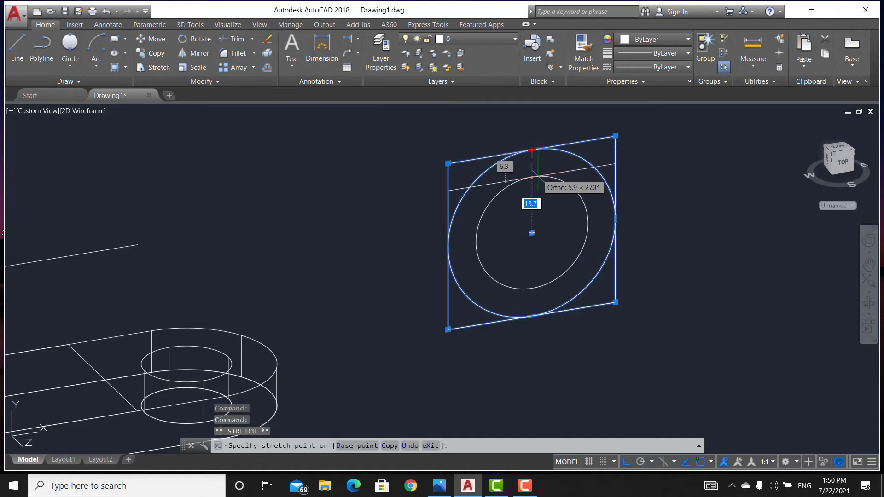
click(532, 150)
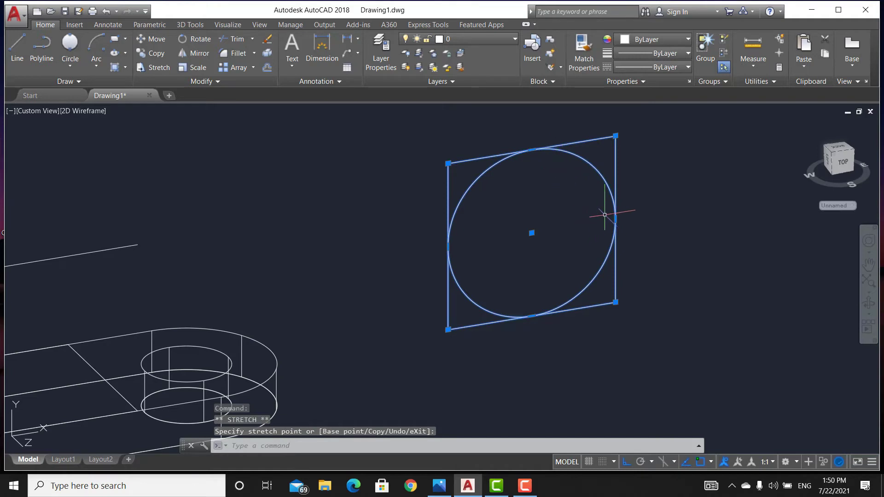
key(Escape)
Try to trim the upright square's right and upper edges where they extend past the circle, with all objects as cutting edges
text(tr)
key(Return)
key(Return)
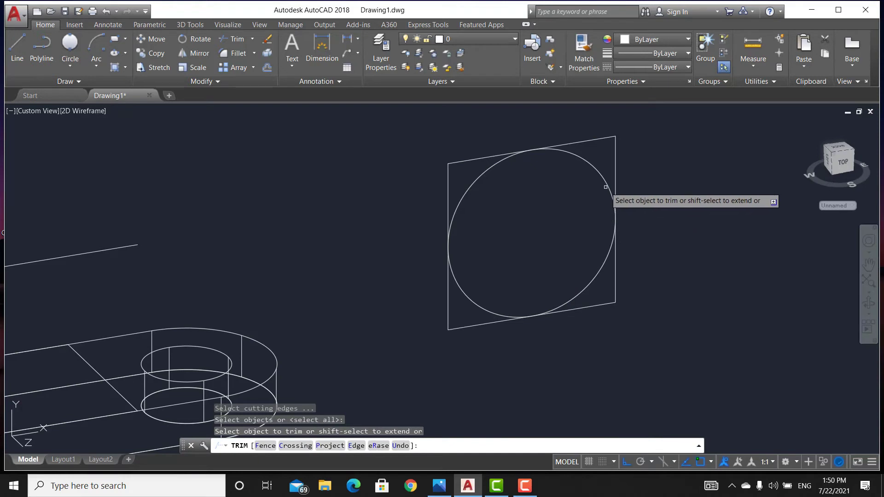
key(Return)
key(Return)
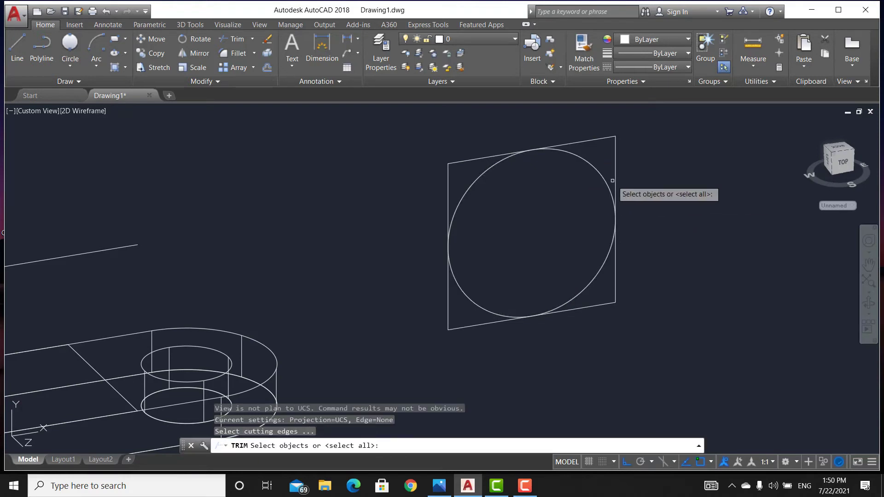
key(Return)
click(616, 177)
click(609, 176)
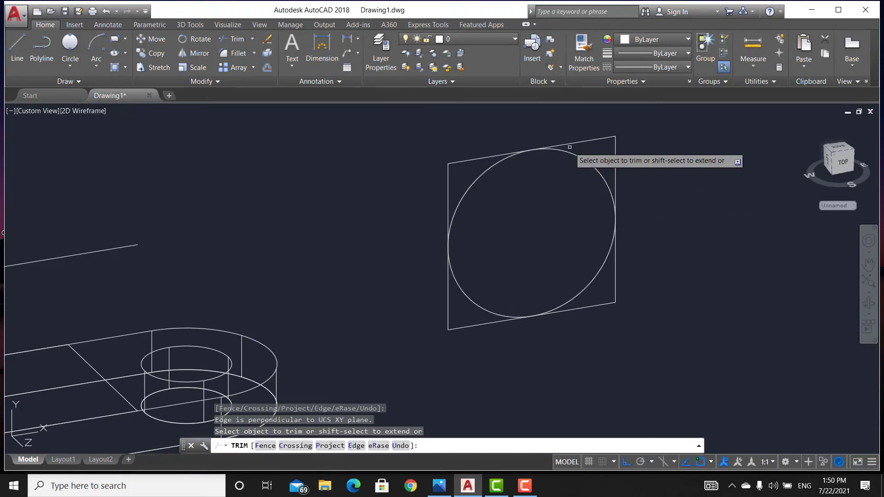
click(568, 146)
click(568, 143)
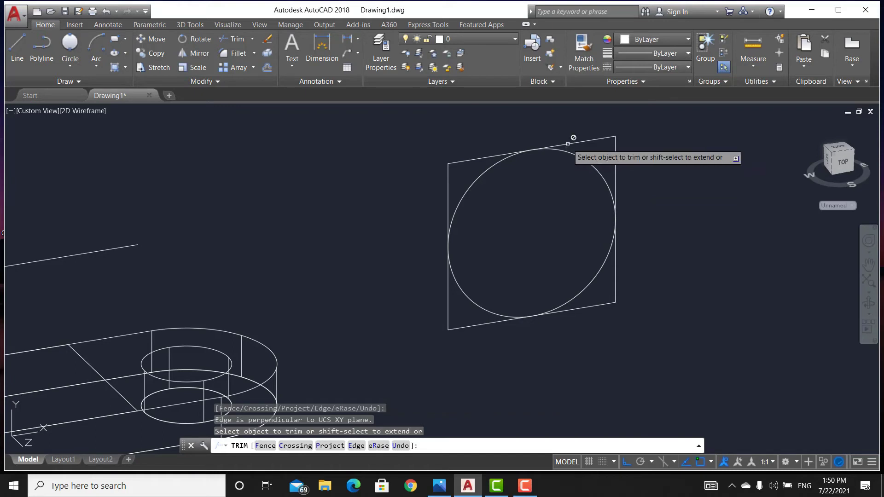
key(Escape)
Trim the circle's lower half and the square's upper corners, using the circle and square as cutting edges, to leave an arched outline
click(582, 144)
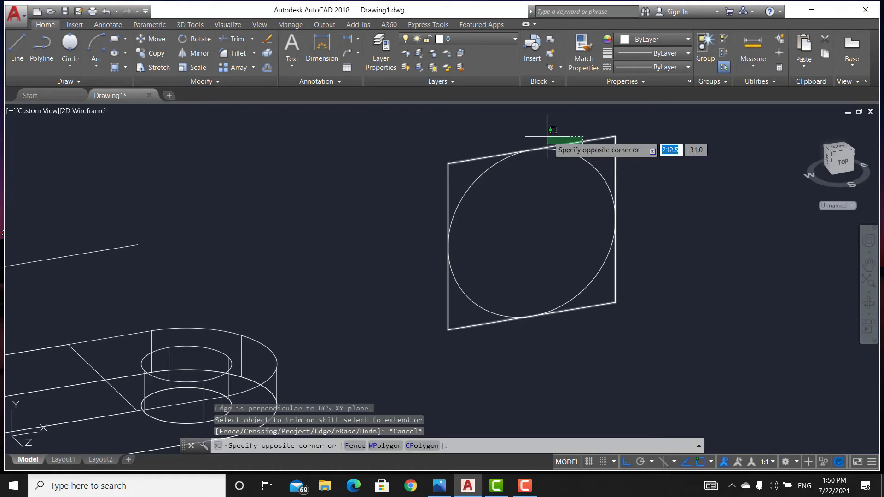
click(451, 266)
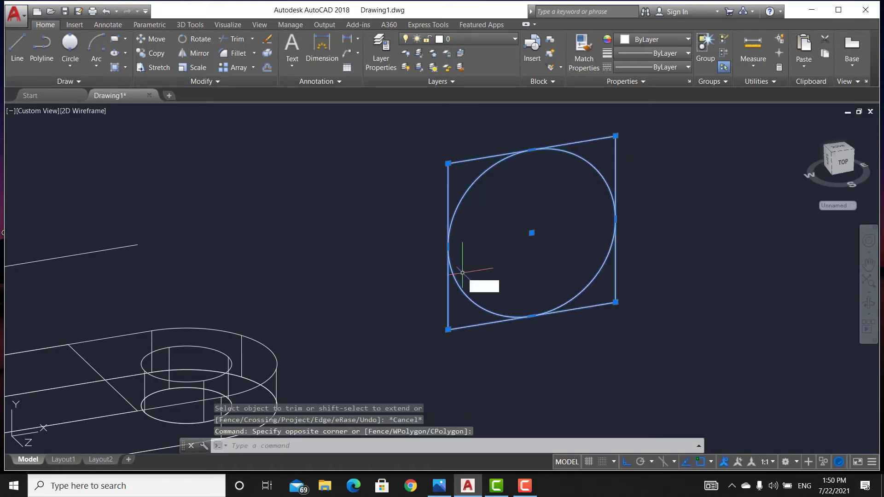
key(Return)
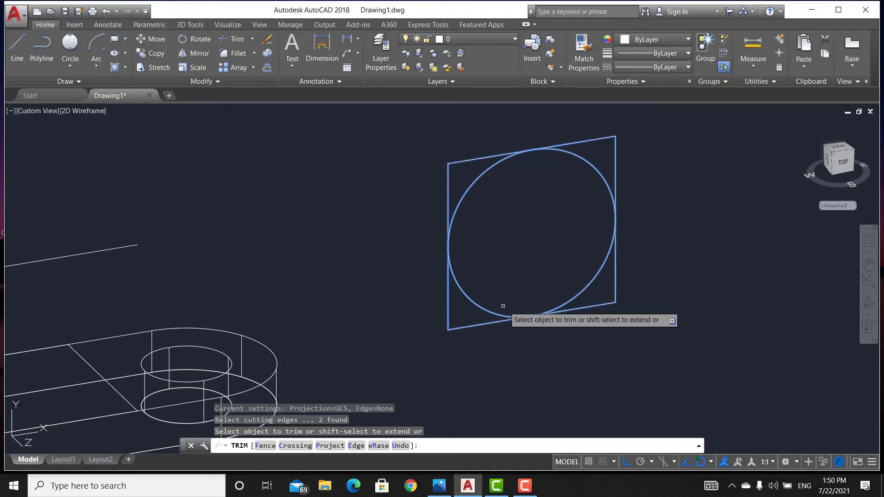
click(484, 312)
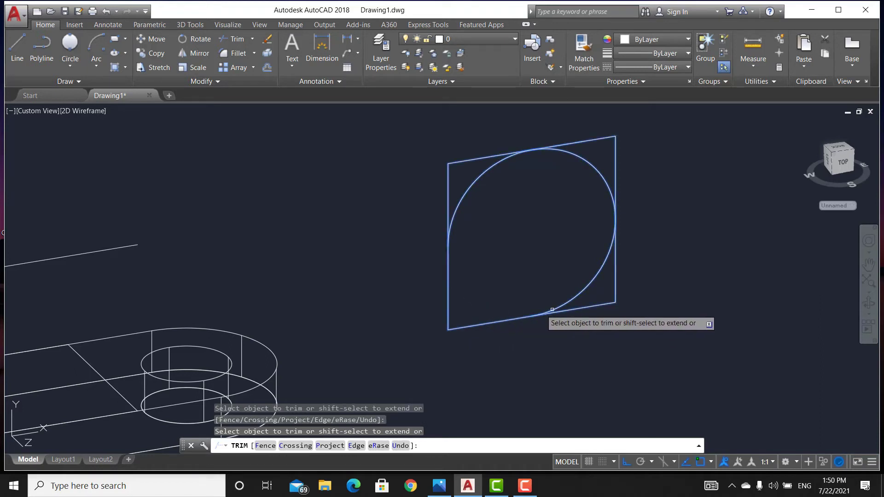
click(584, 289)
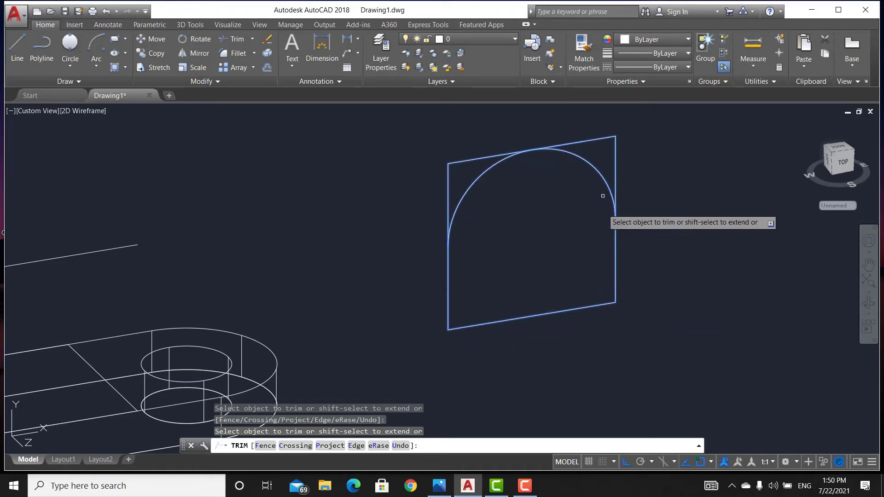
click(597, 139)
click(484, 155)
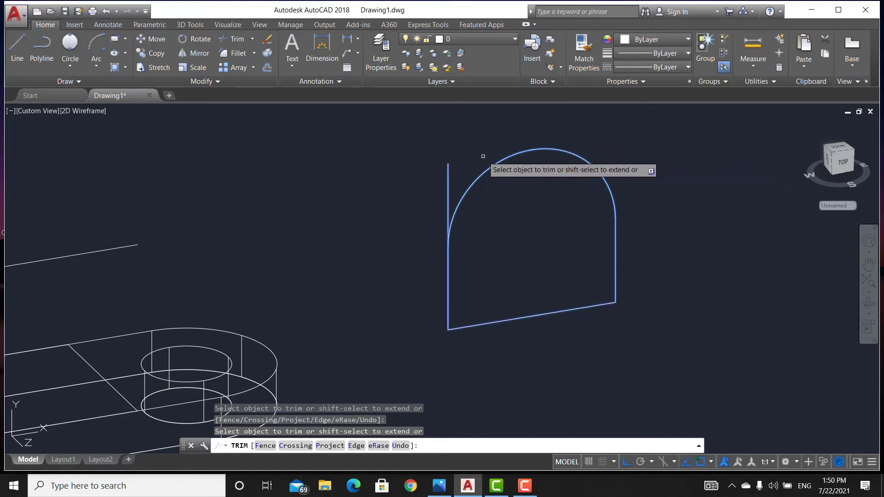
click(449, 183)
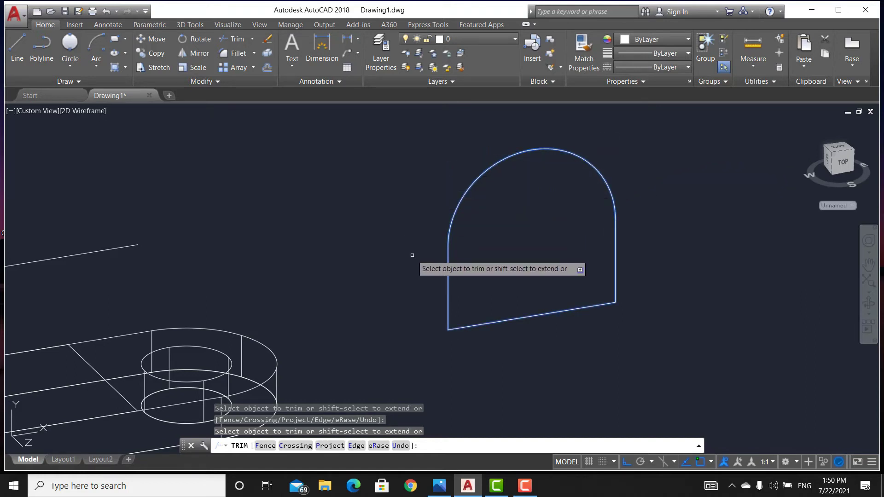
key(Escape)
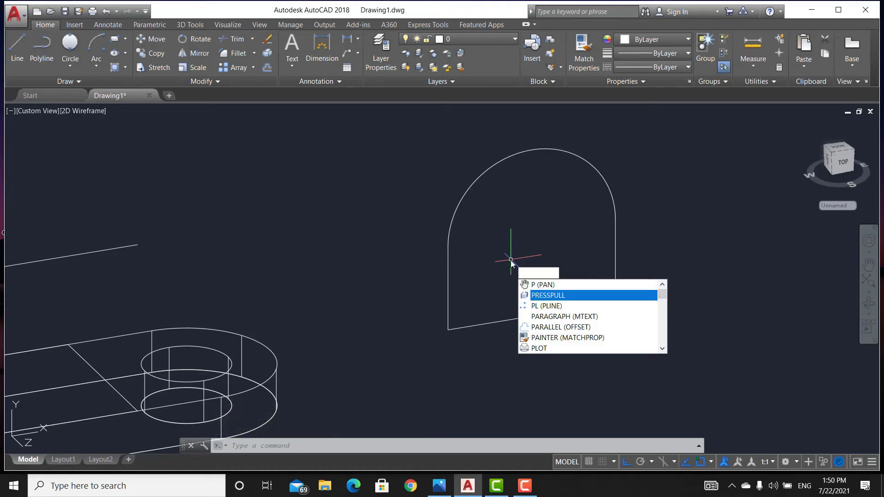
Try to Presspull the area inside the arched outline
key(Return)
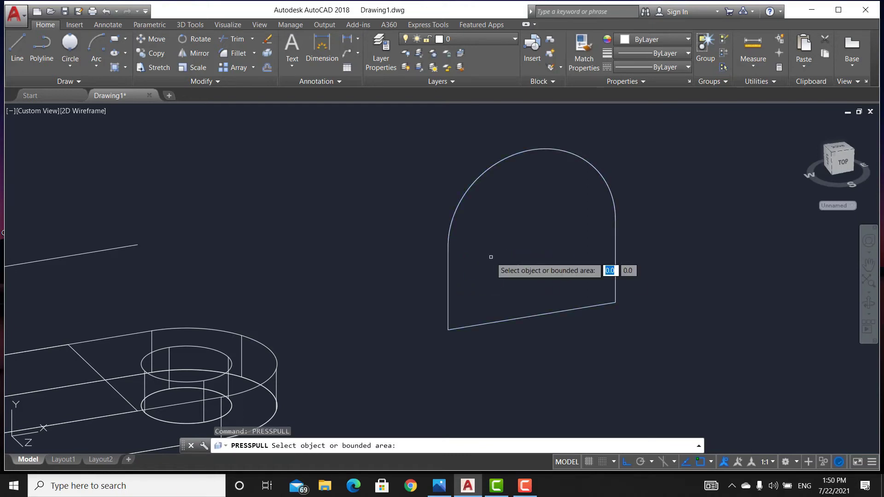
click(491, 257)
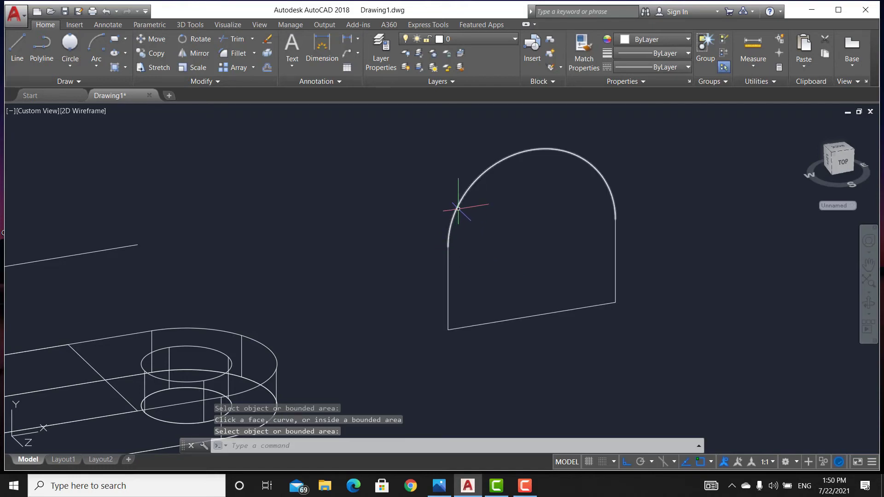
Join the arc and the straight edges of the arched outline into one polyline
text(joi)
key(Return)
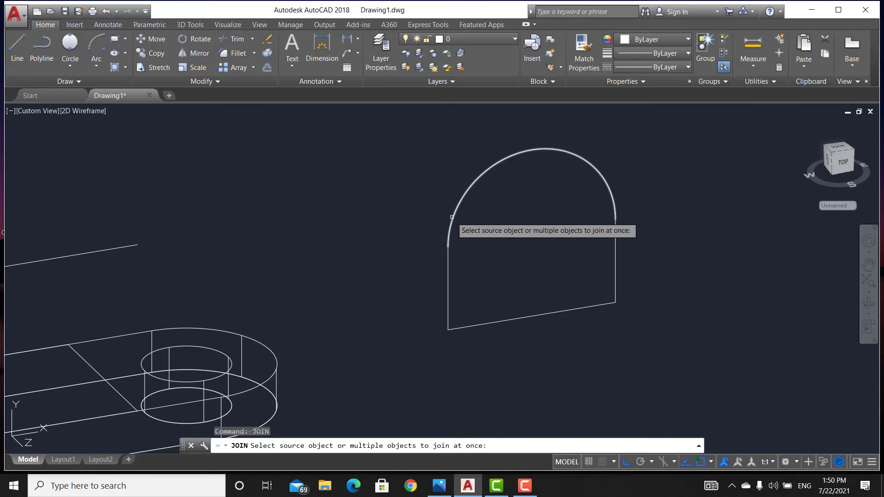
click(458, 207)
click(447, 264)
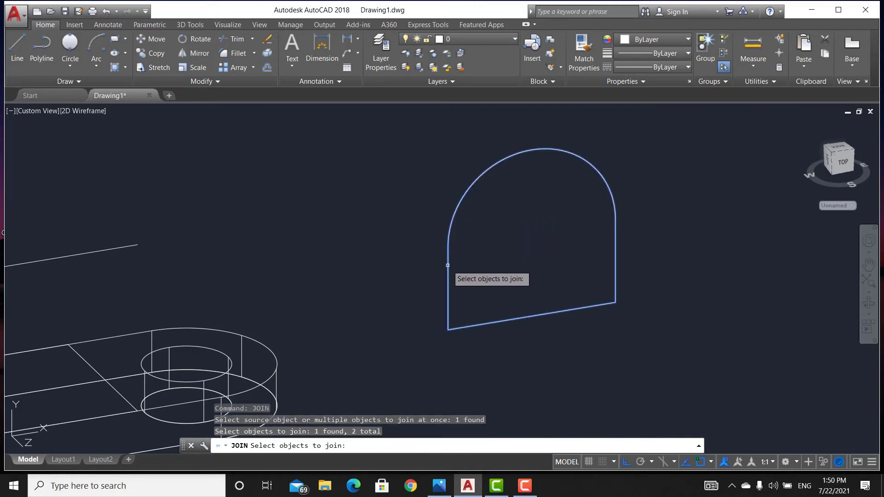
key(Return)
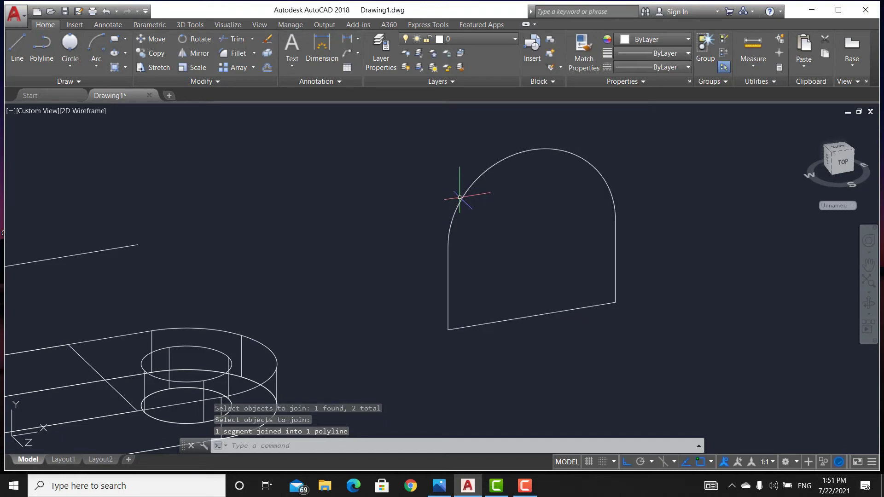
Presspull the joined arched outline backward by 40 mm into a solid block
text(p)
key(Down)
key(Return)
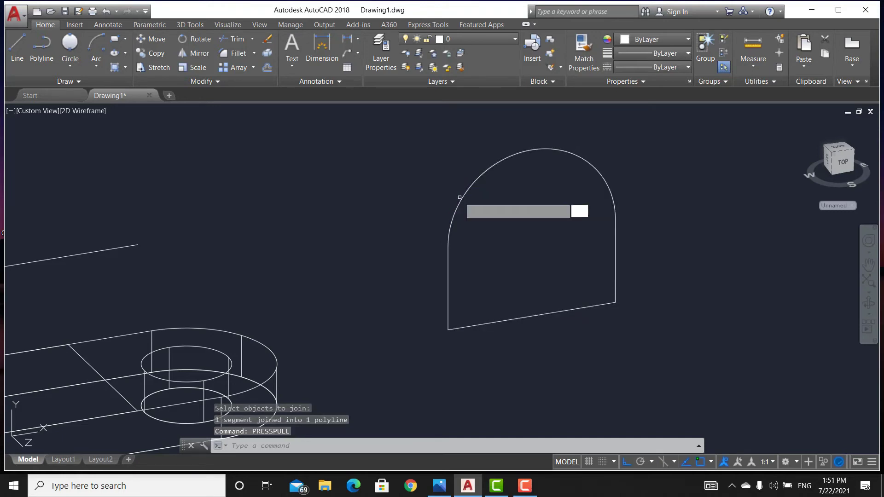
click(486, 219)
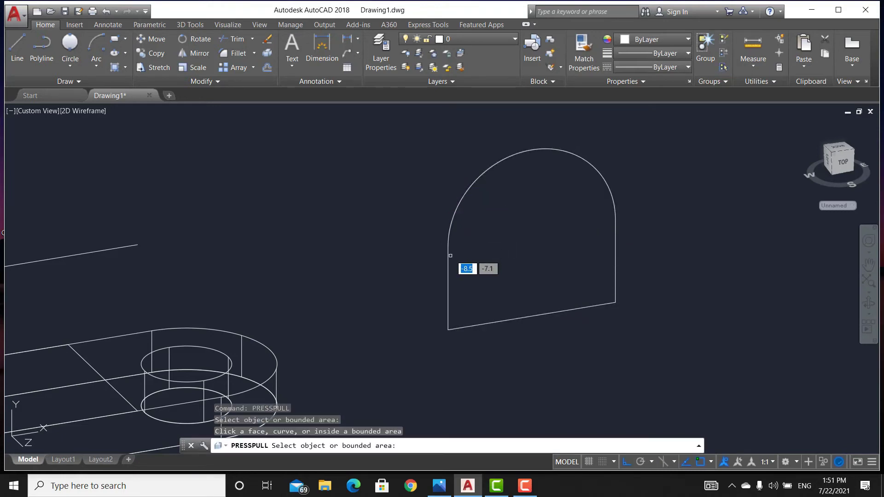
click(449, 263)
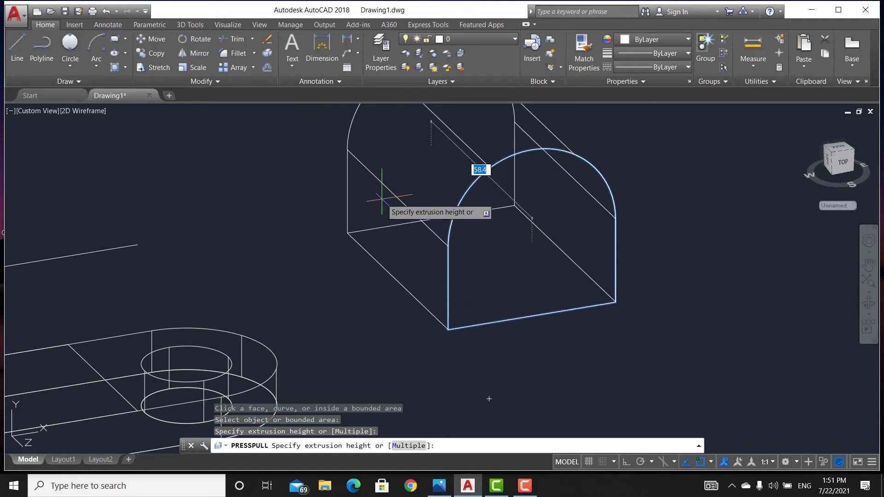
text(40)
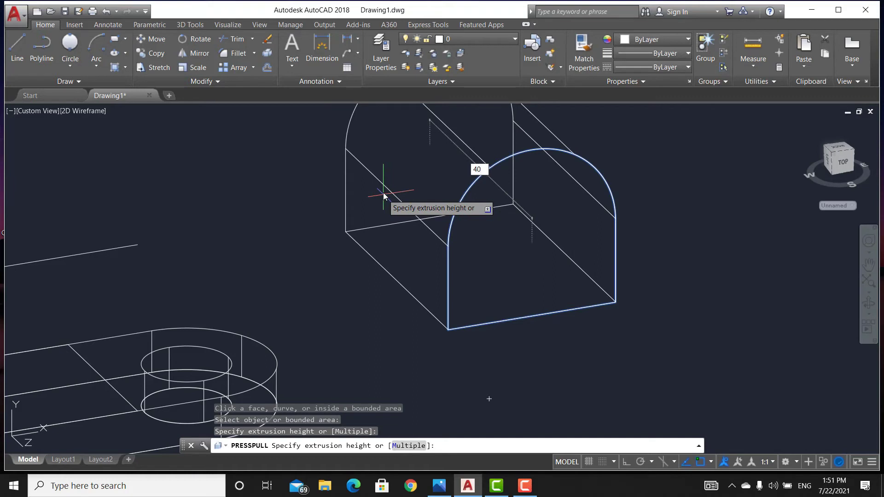
key(Return)
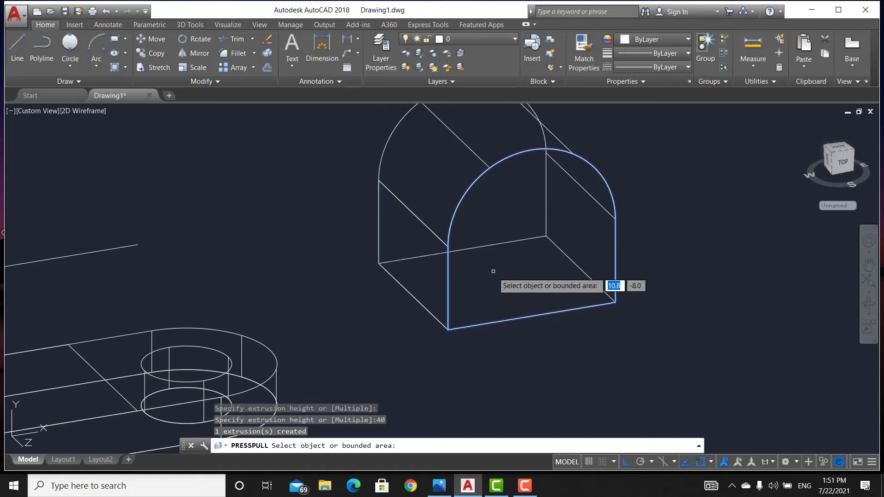
key(Return)
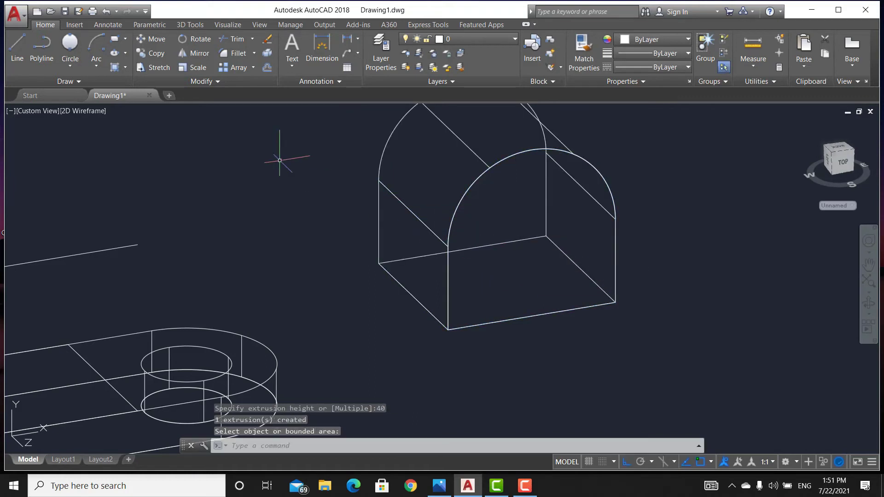
Draw a circle of radius 10 mm on the block's front face, centred on the arch's centre
click(72, 51)
click(70, 67)
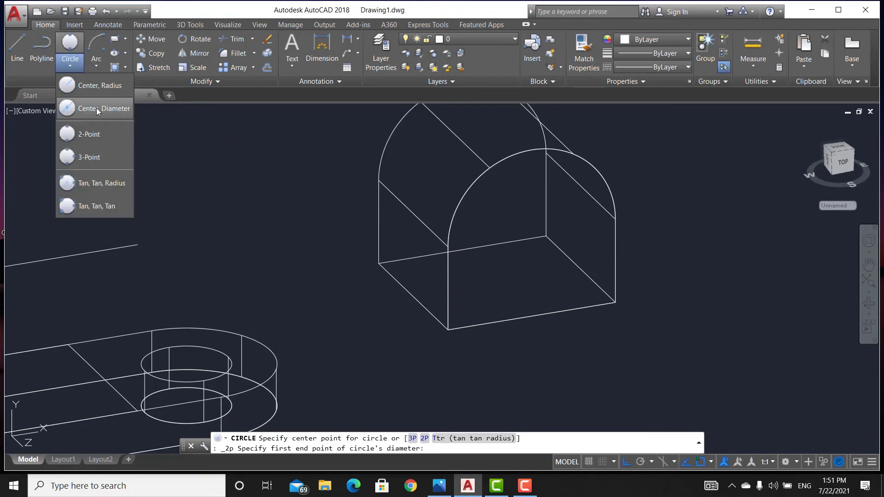
click(103, 87)
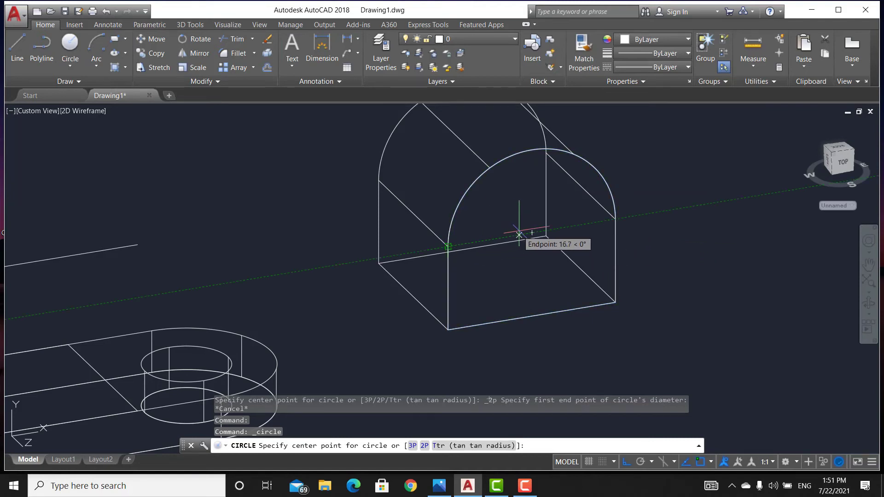
click(530, 235)
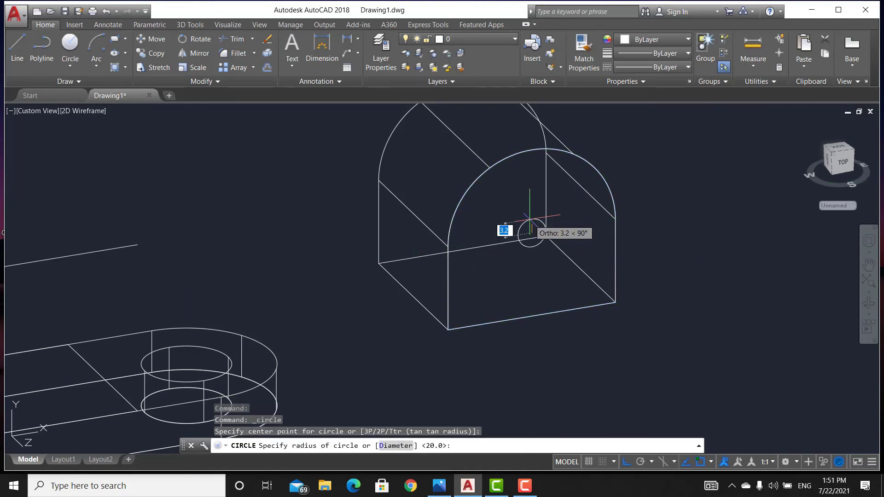
text(1)
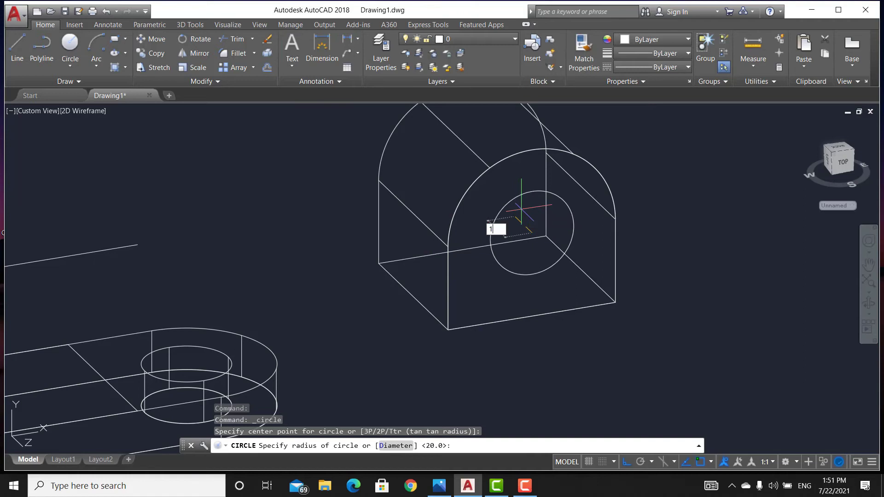
text(0)
key(Return)
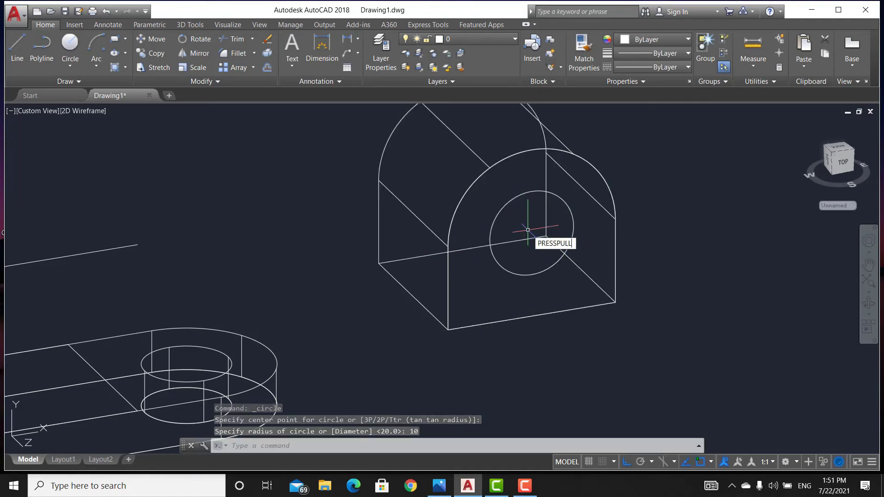
Presspull the circle 40 mm backward through the arched block to cut a through hole
key(Return)
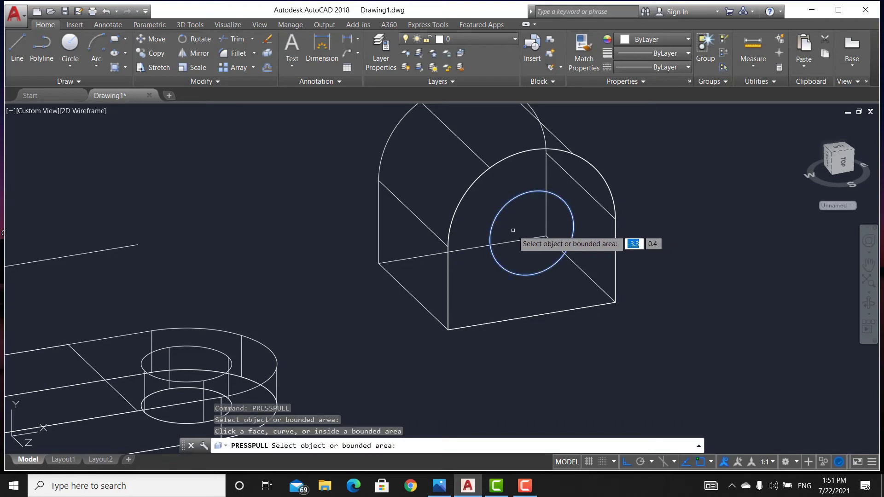
click(513, 232)
text(40)
key(Return)
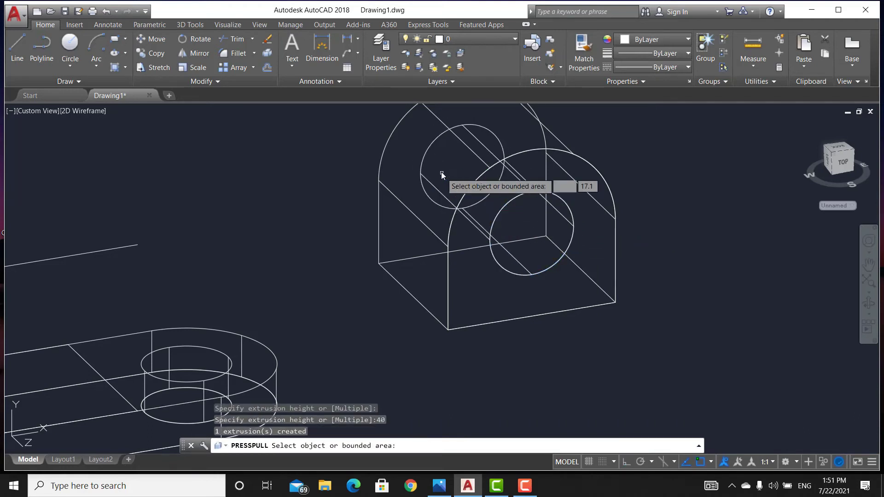
key(Return)
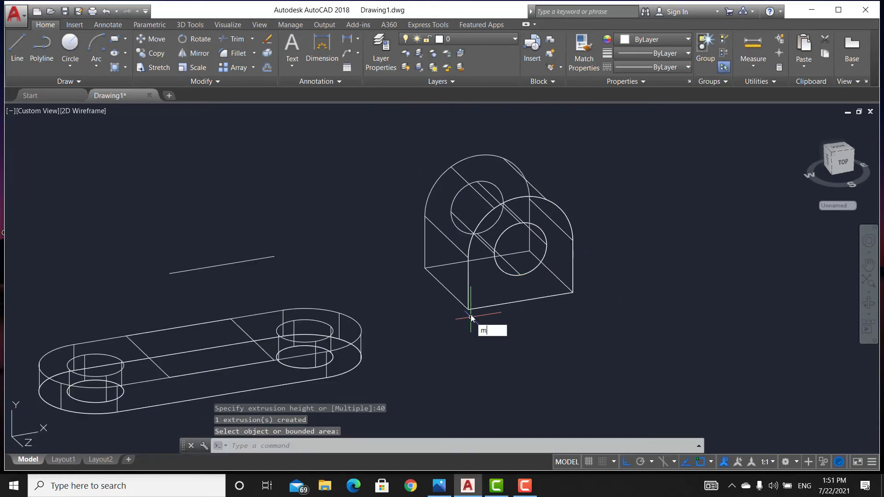
Delete the leftover construction rectangle on top of the base plate and the loose line above the plate
key(Return)
key(Escape)
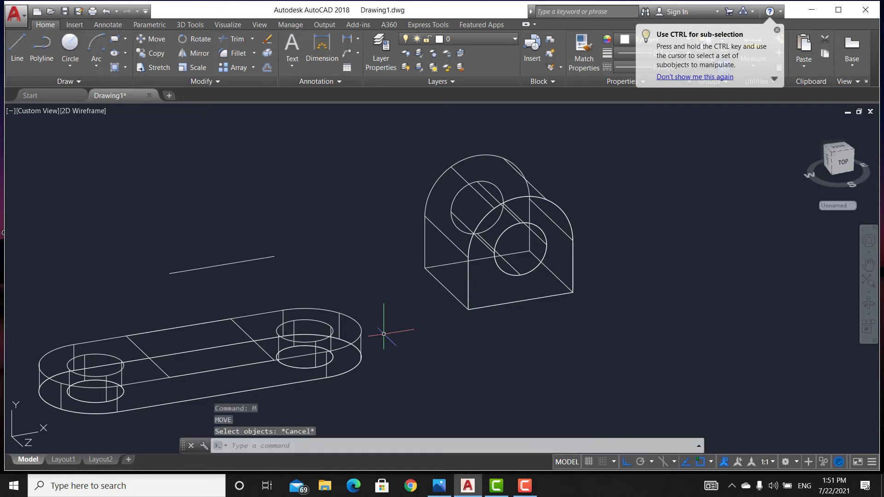
click(254, 340)
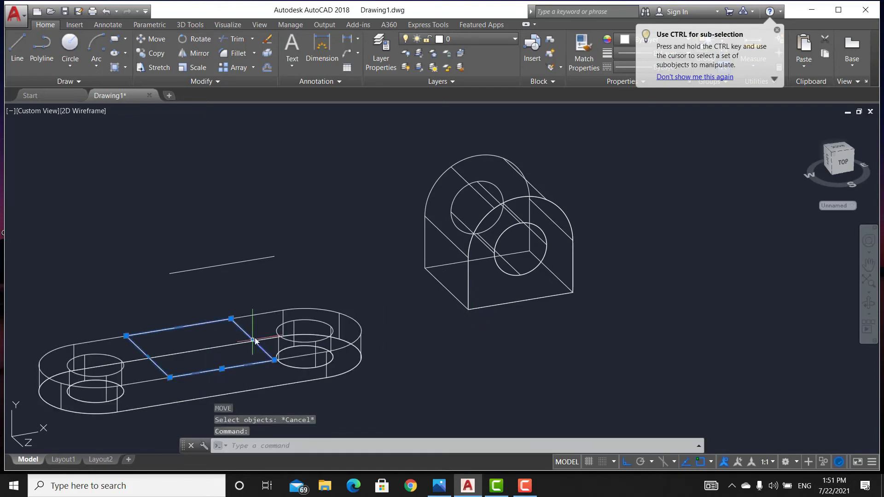
key(Delete)
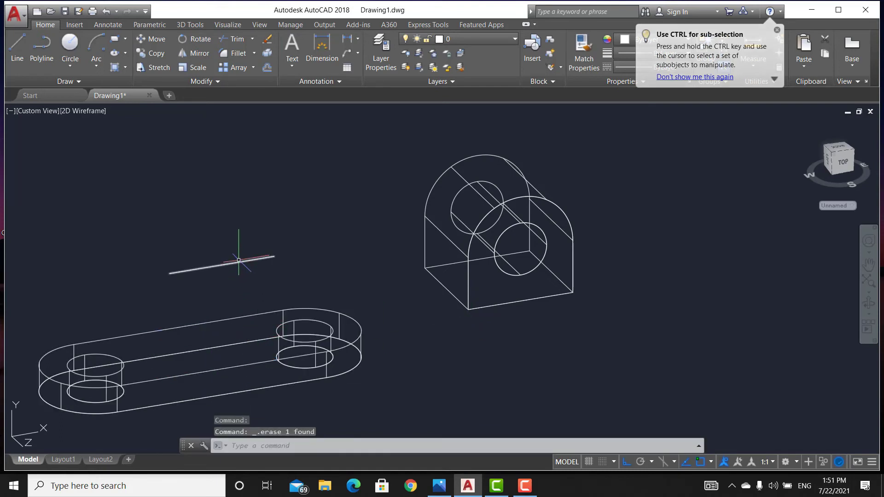
click(245, 253)
click(238, 261)
mouse_move(223, 265)
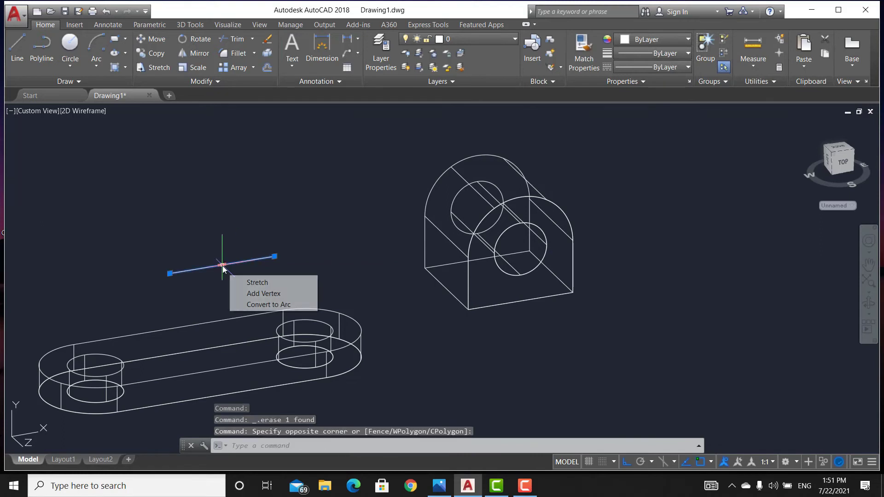
click(315, 282)
key(Escape)
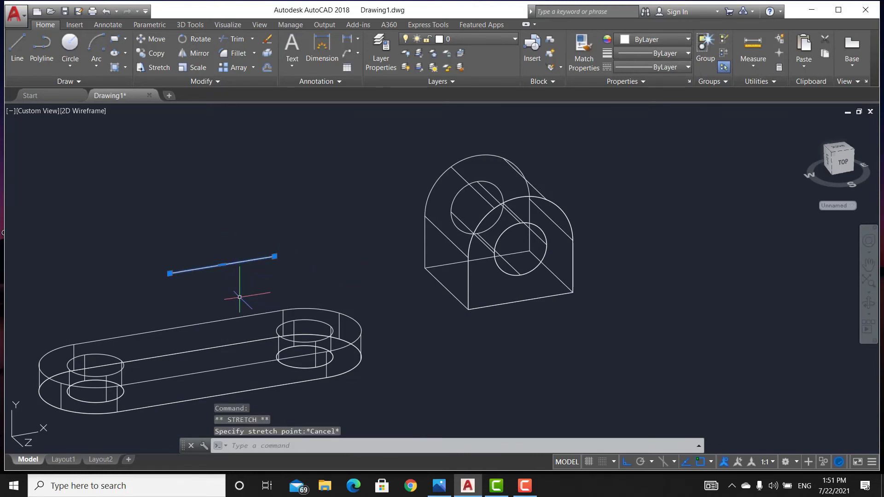
key(Delete)
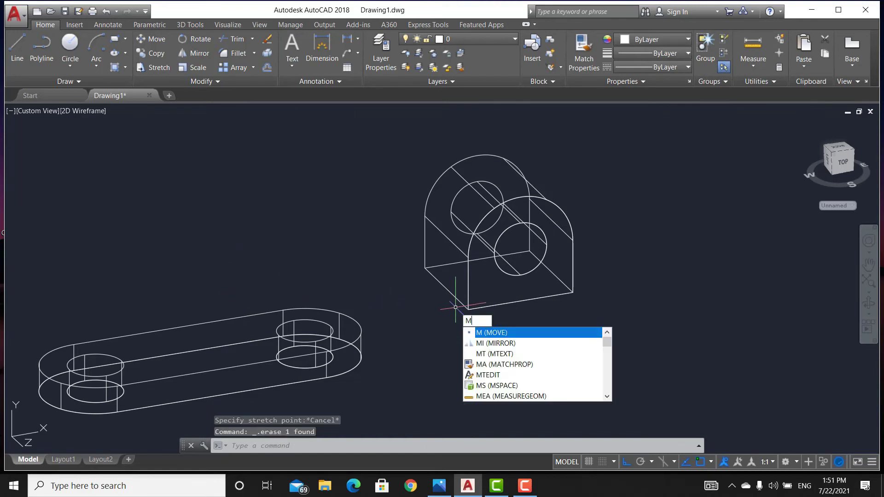
Move the arched block from its front bottom edge's midpoint onto the midpoint of the base plate's upper front edge
key(Return)
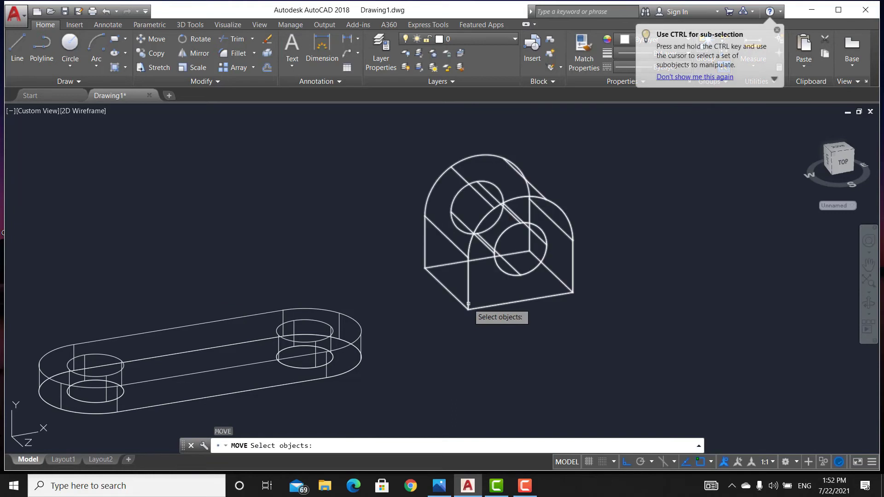
click(468, 304)
key(Return)
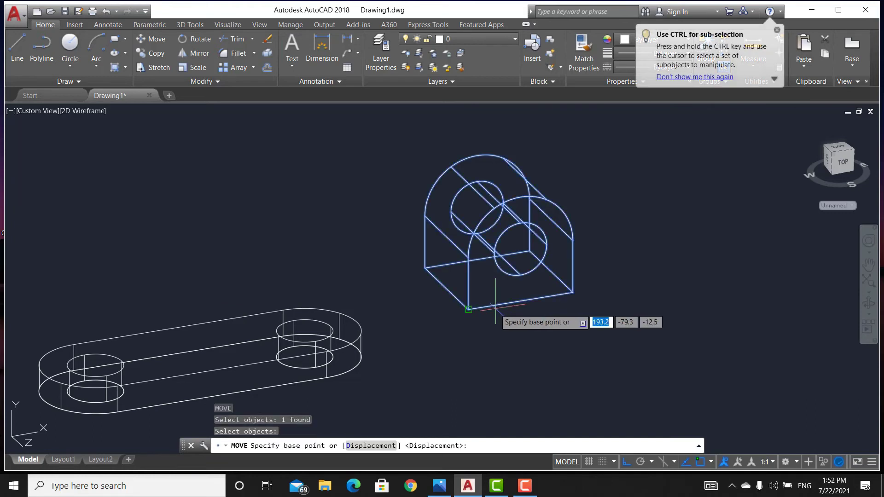
click(520, 303)
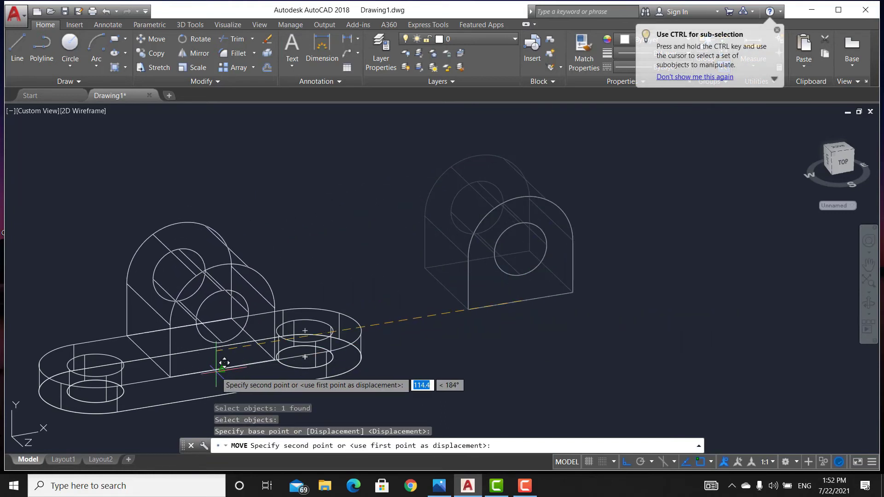
click(223, 365)
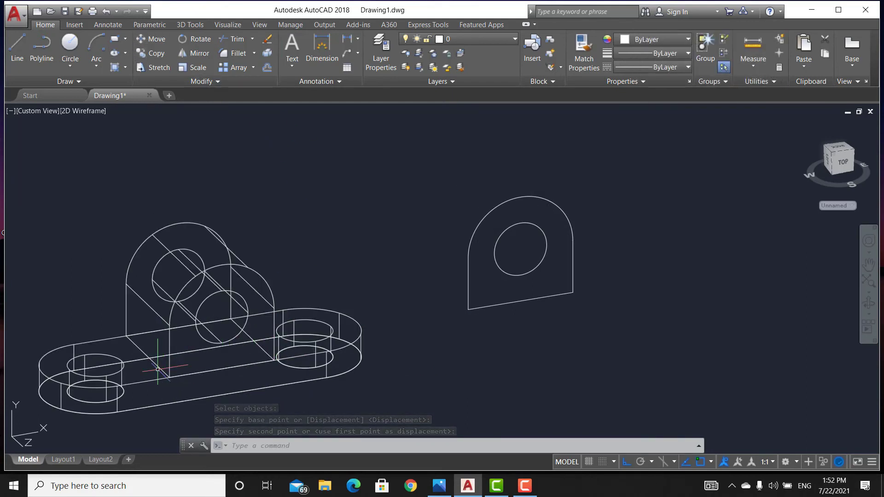
Union the base plate and the arched block into one solid
text(u)
key(Return)
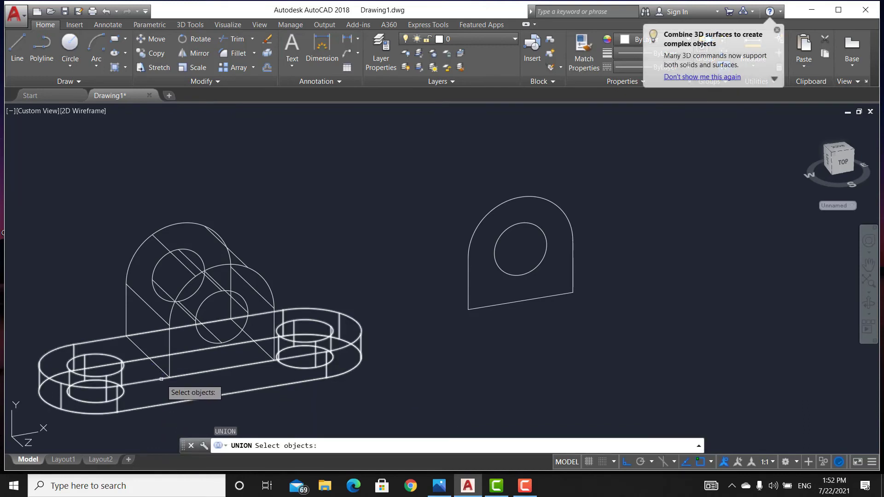
click(163, 382)
click(170, 363)
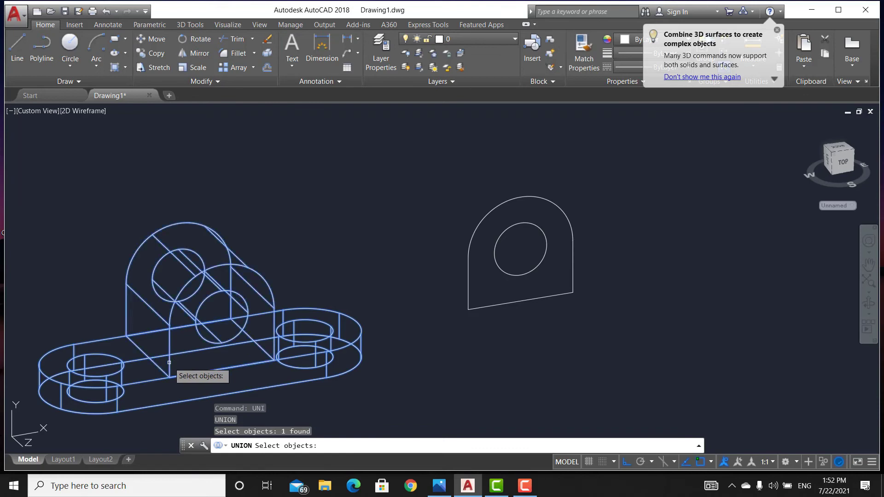
key(Return)
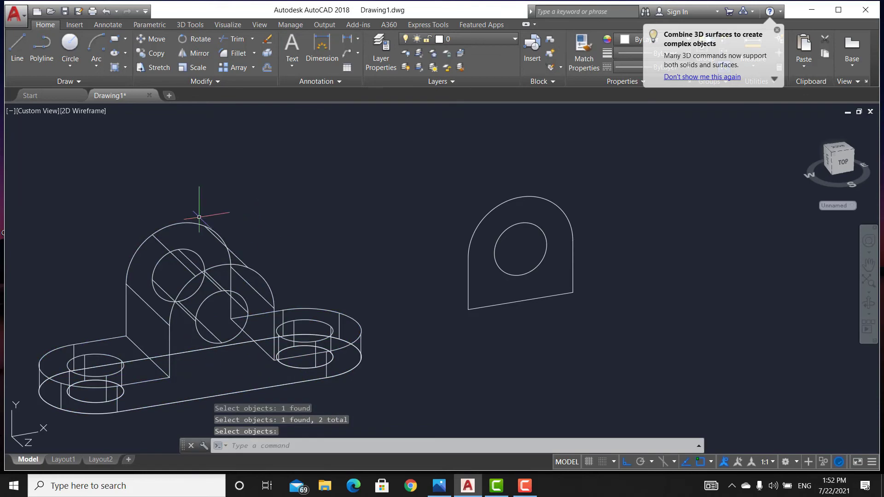
Delete the leftover arched outline and circle beside the finished bracket
click(595, 341)
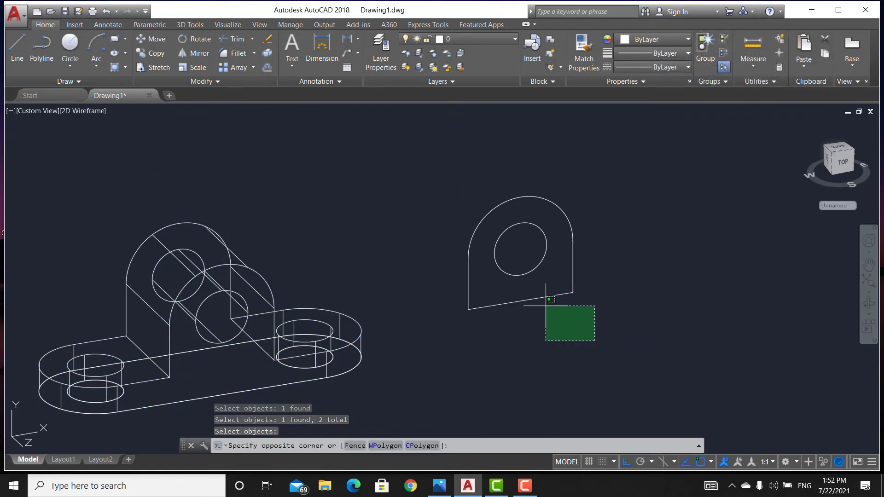
click(469, 204)
key(Delete)
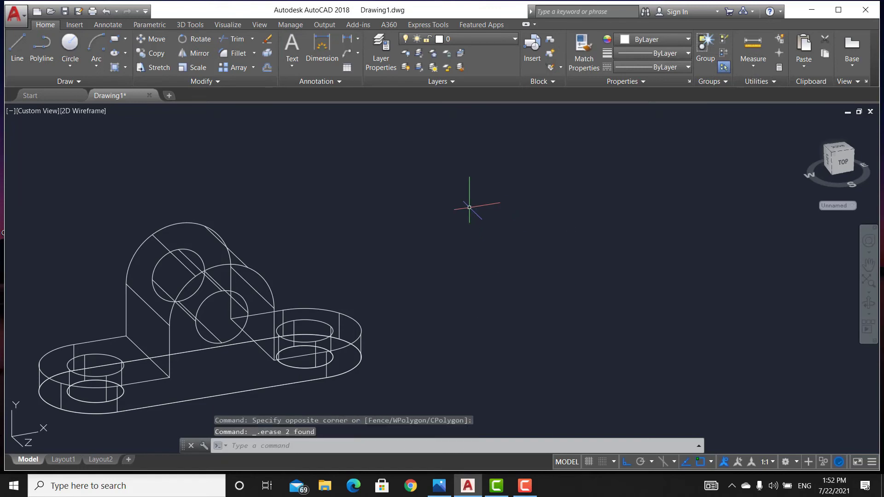
View the bracket in the Conceptual visual style and in the Hidden visual style
click(253, 24)
click(295, 38)
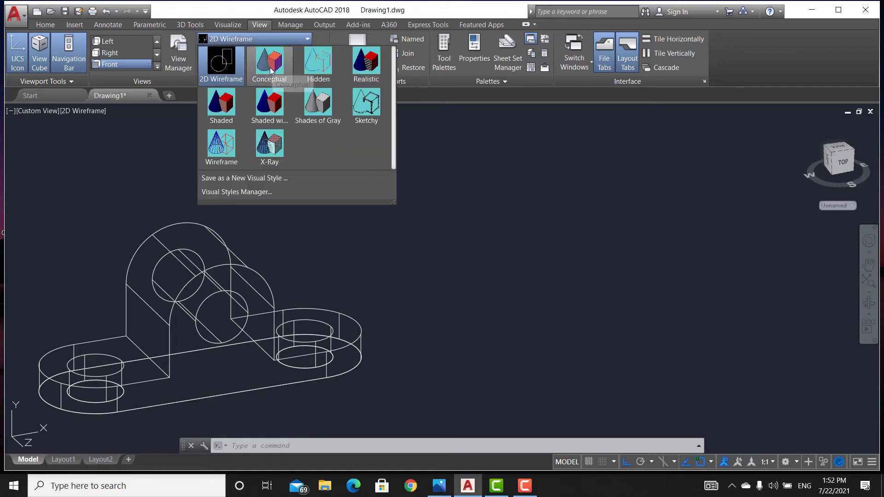
click(276, 68)
click(294, 38)
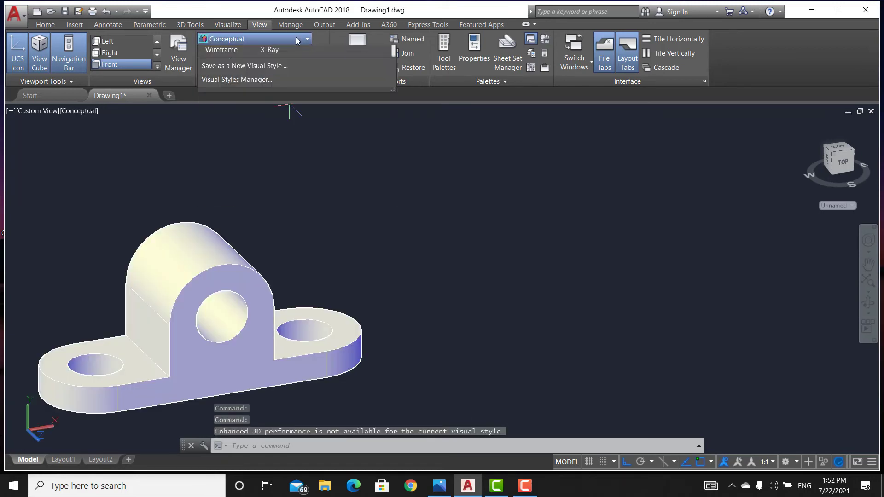
click(314, 73)
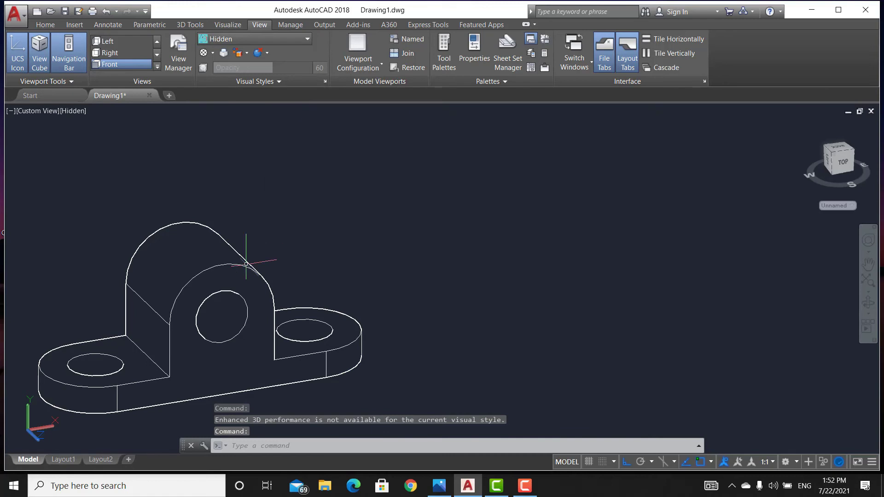
click(247, 285)
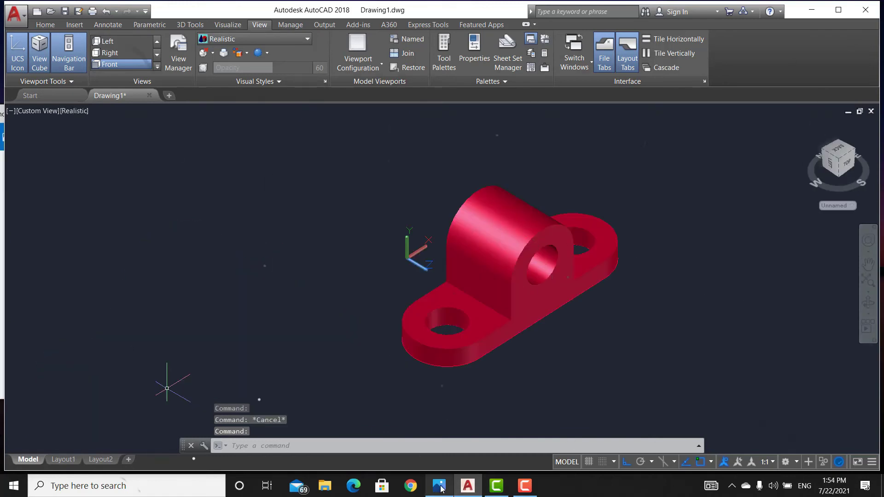
Switch to the reference drawing in Photos, compare it with the finished bracket, and close it
click(440, 487)
drag(206, 117, 235, 116)
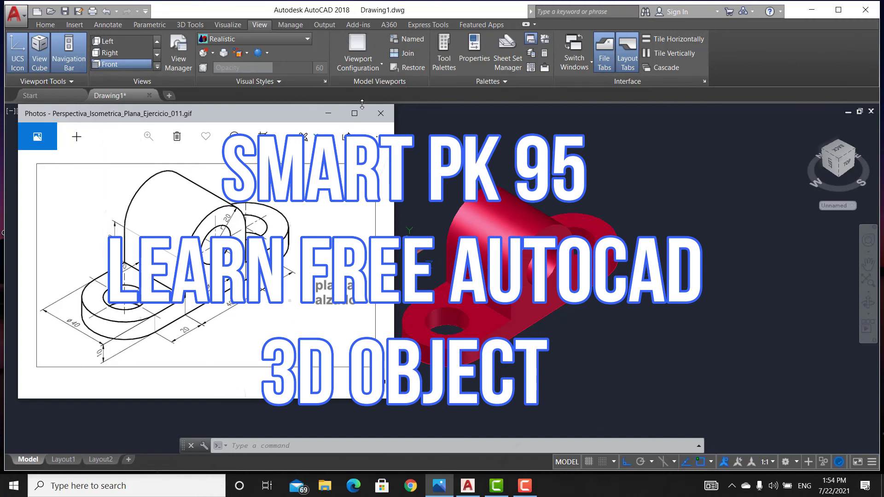
click(382, 113)
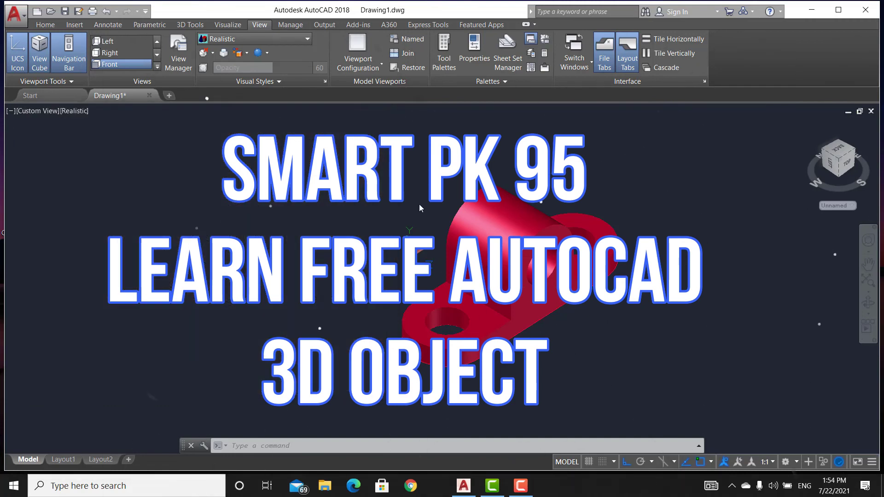